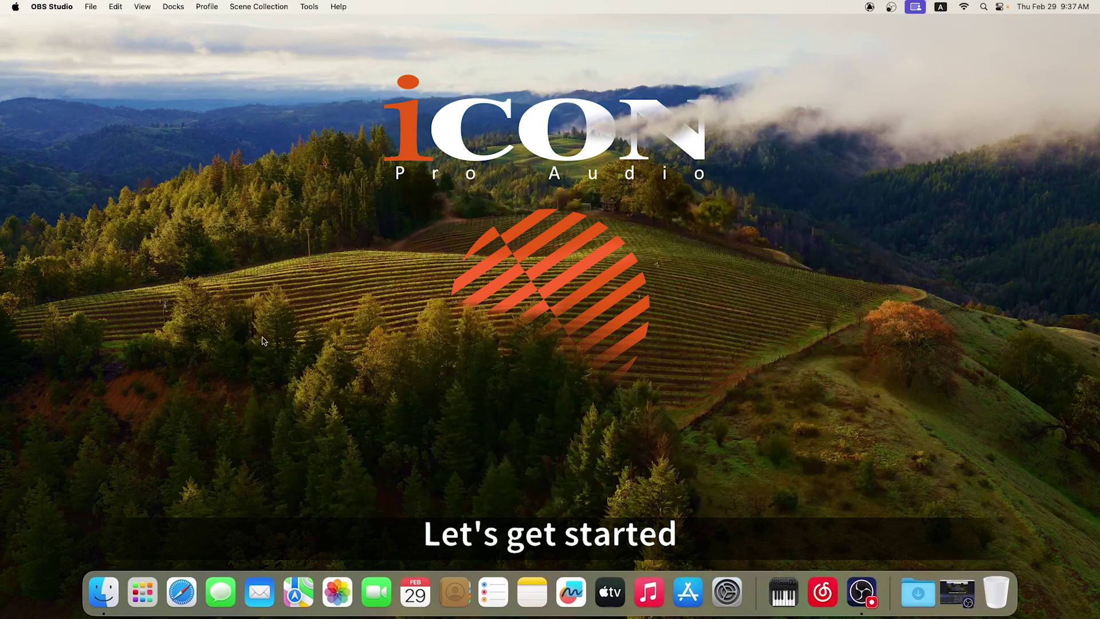
Launch Safari and load iconproaudio.com.
left_click(174, 599)
type("iconproaudio.com")
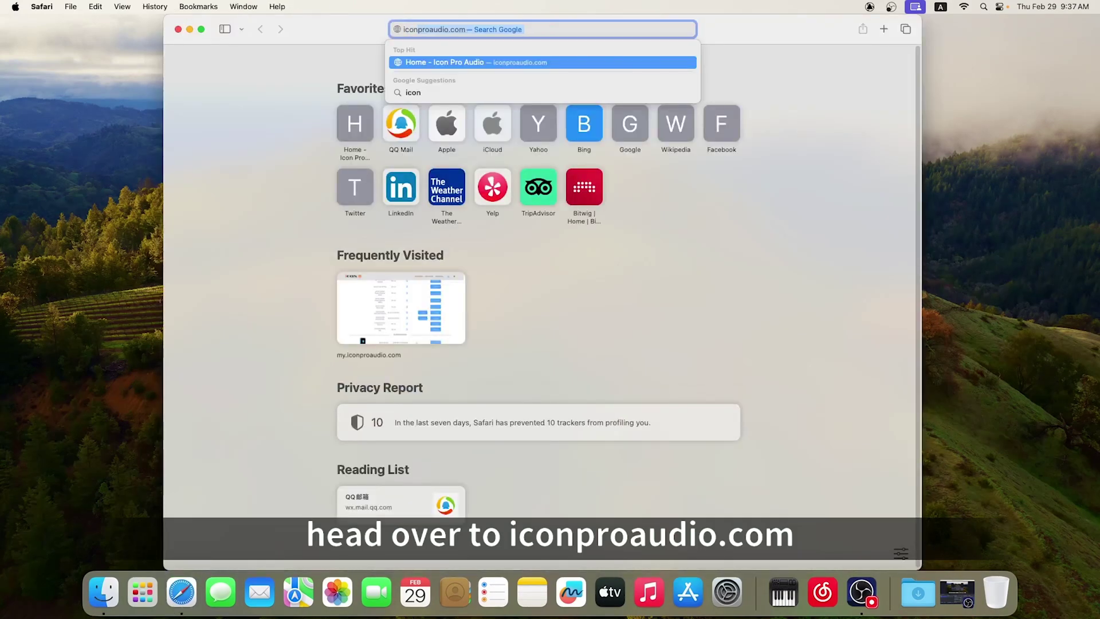
key("Return")
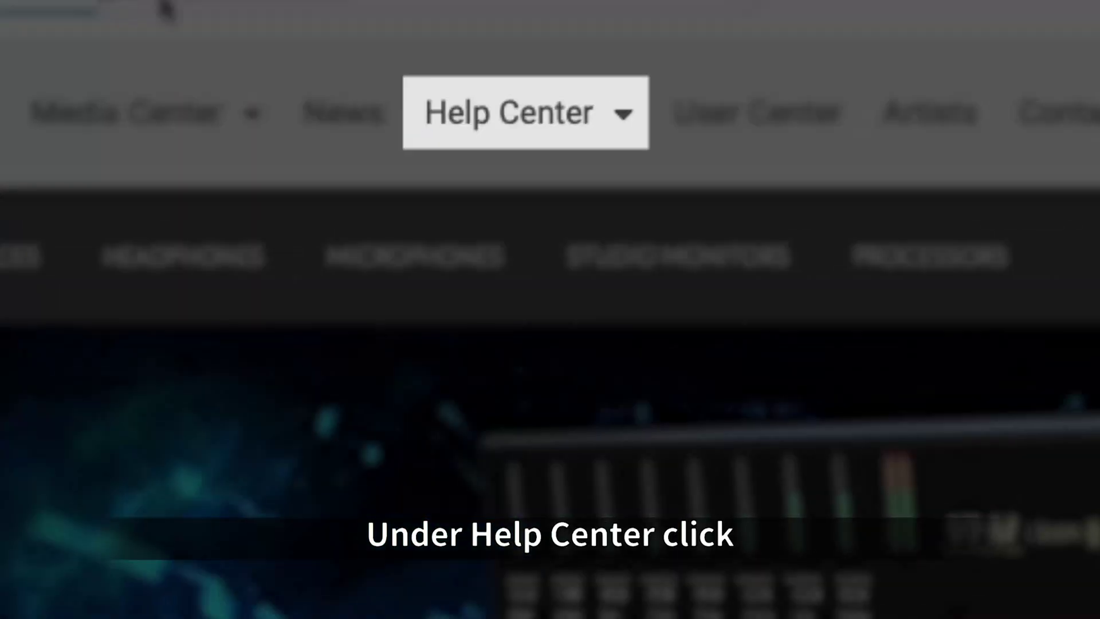
Go to Help Center > Product Registration and open the sign-in page.
left_click(622, 65)
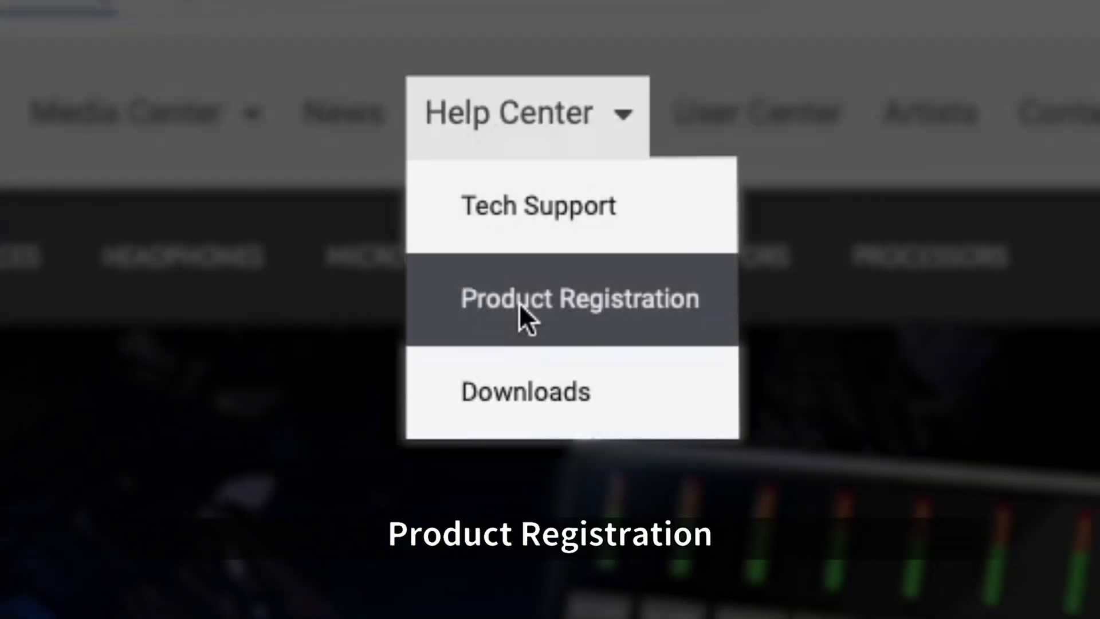
left_click(519, 302)
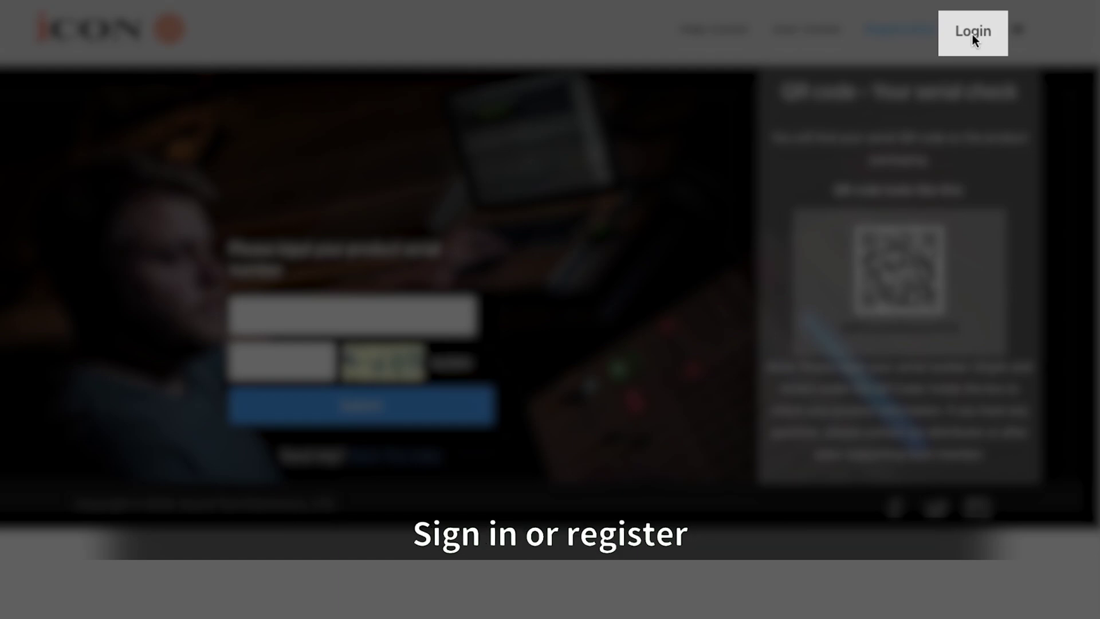
left_click(973, 33)
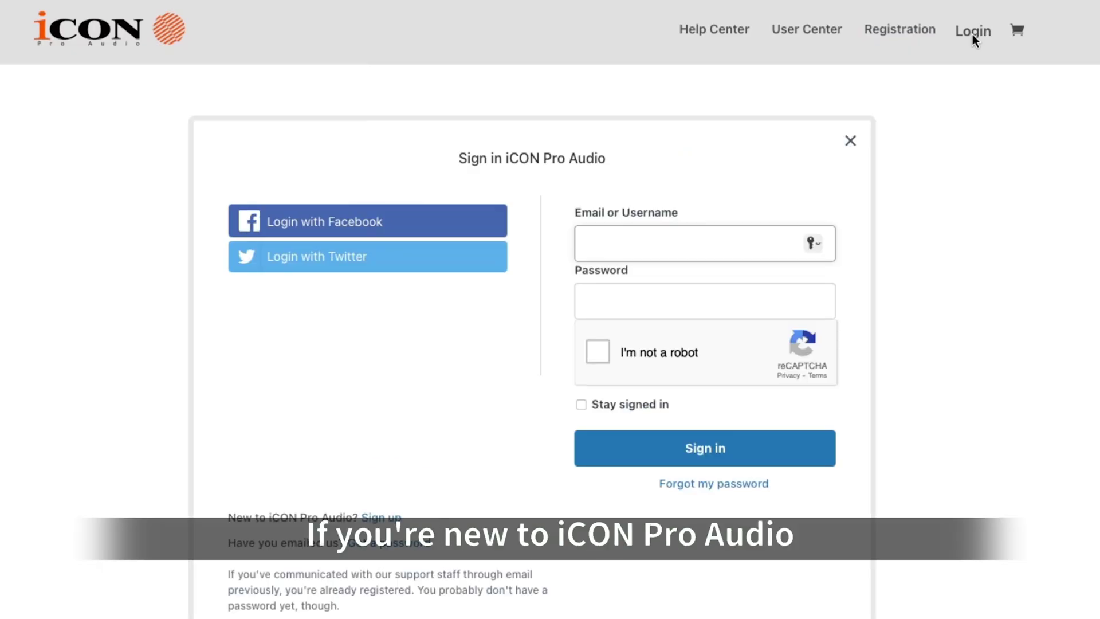
scroll(565, 294, "down", 2)
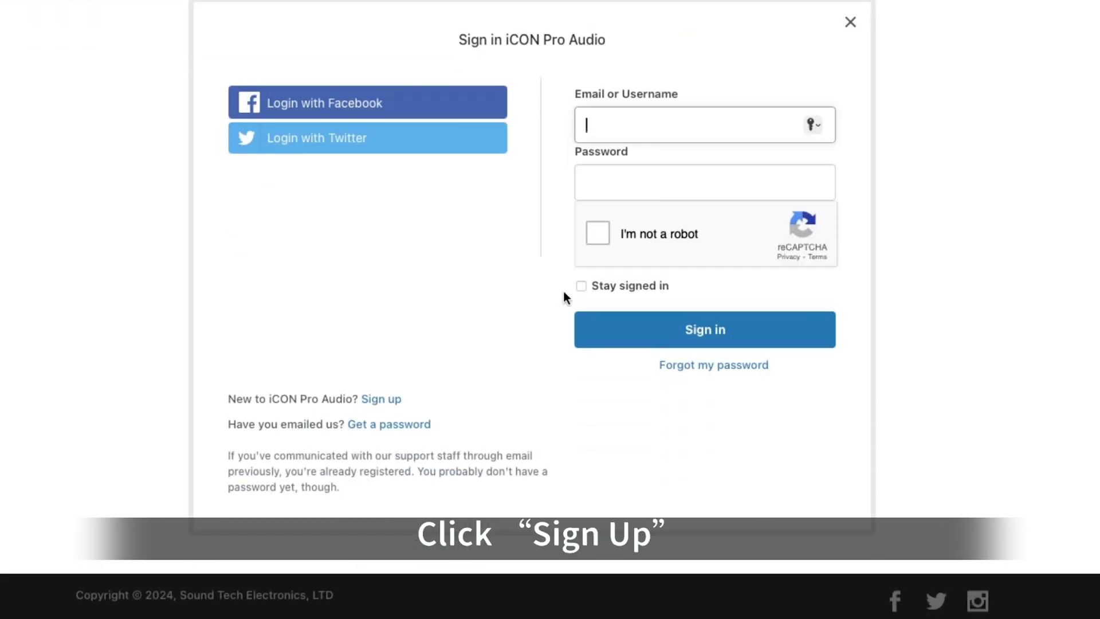
Sign up with a new username and e-mail address, passing the reCAPTCHA check.
left_click(396, 400)
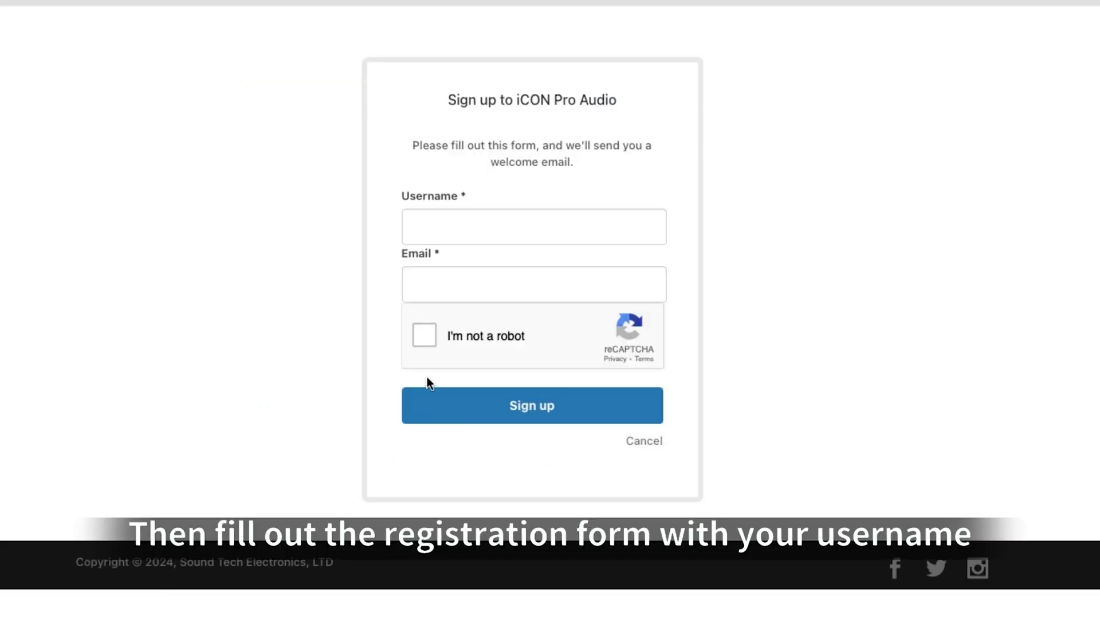
left_click(435, 218)
type("icontest123456")
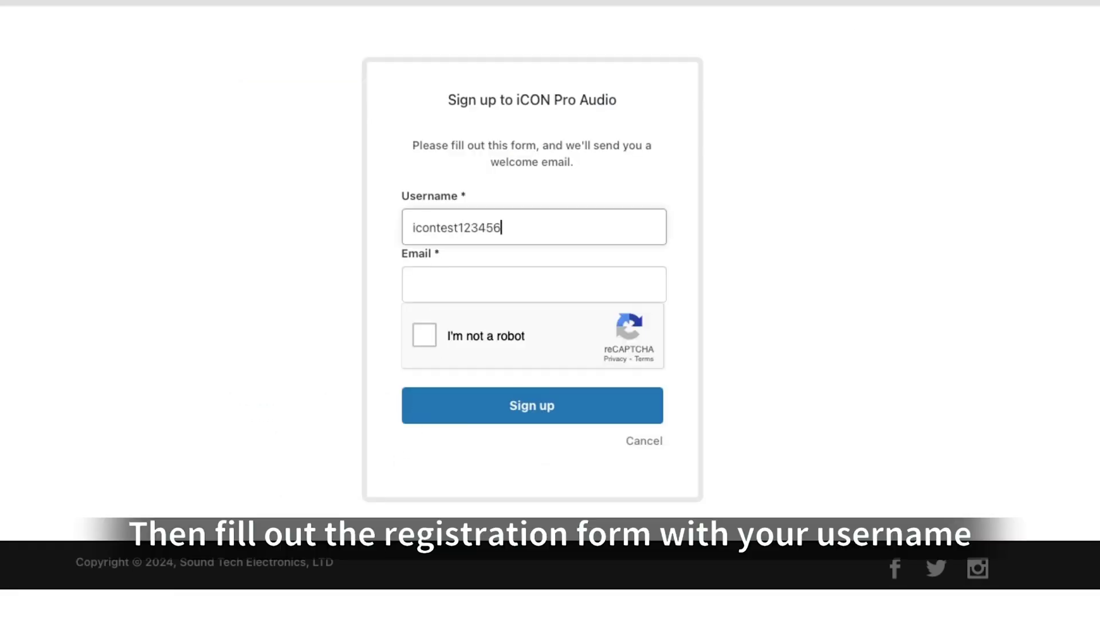
left_click(442, 283)
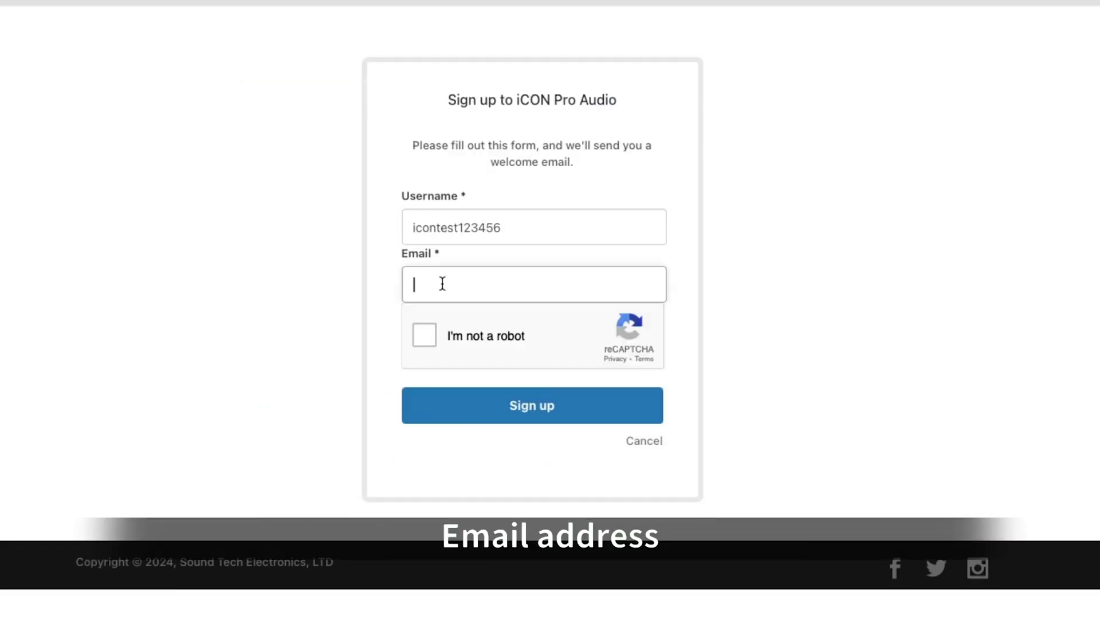
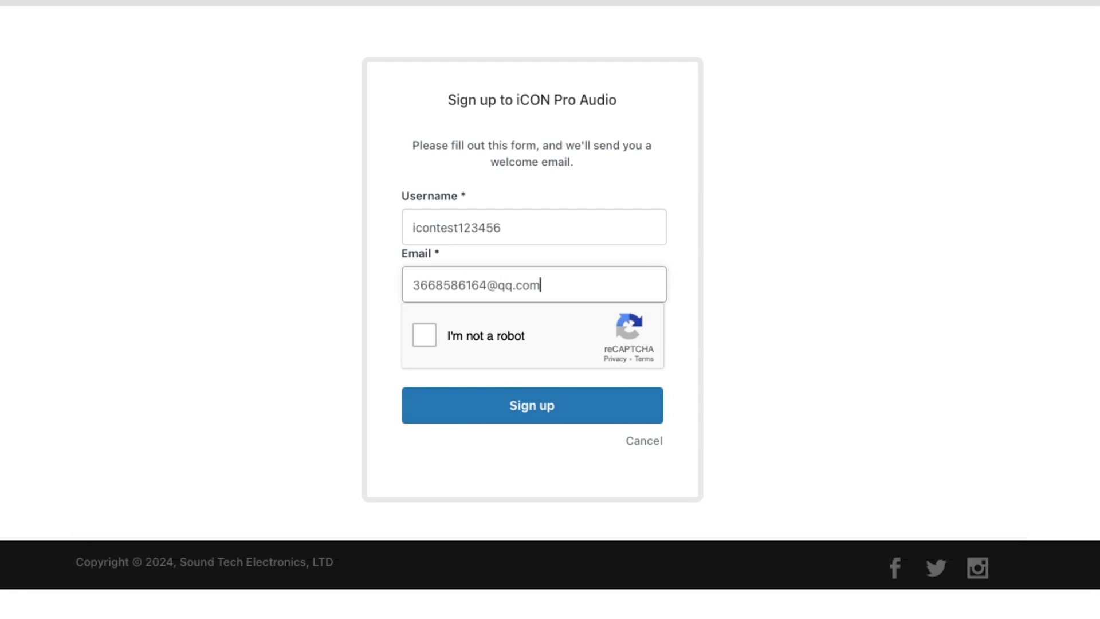
left_click(433, 341)
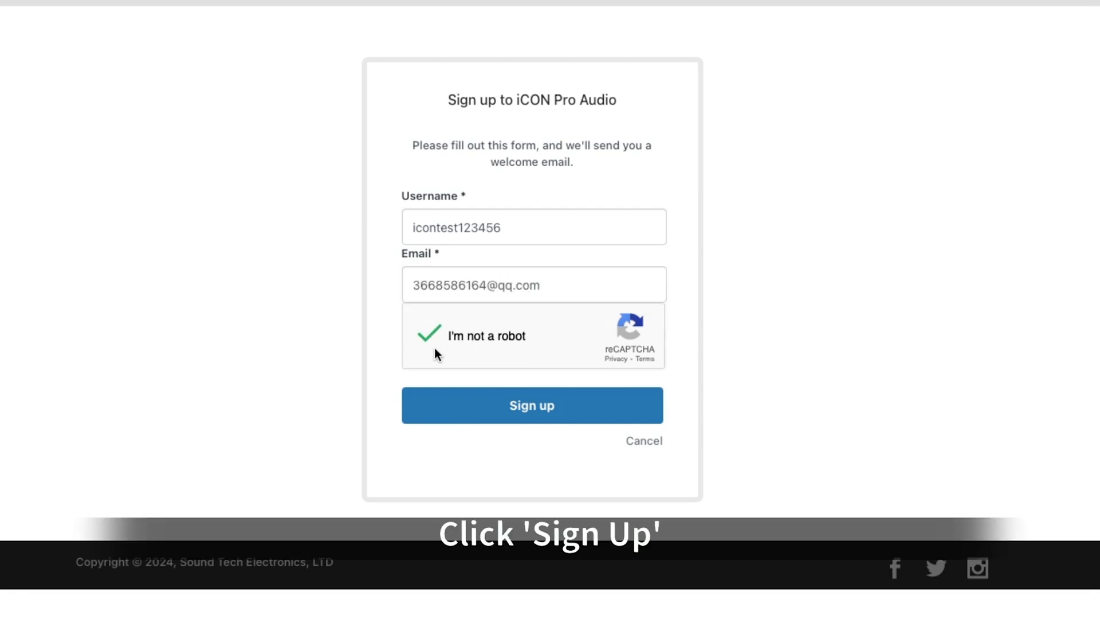
left_click(475, 403)
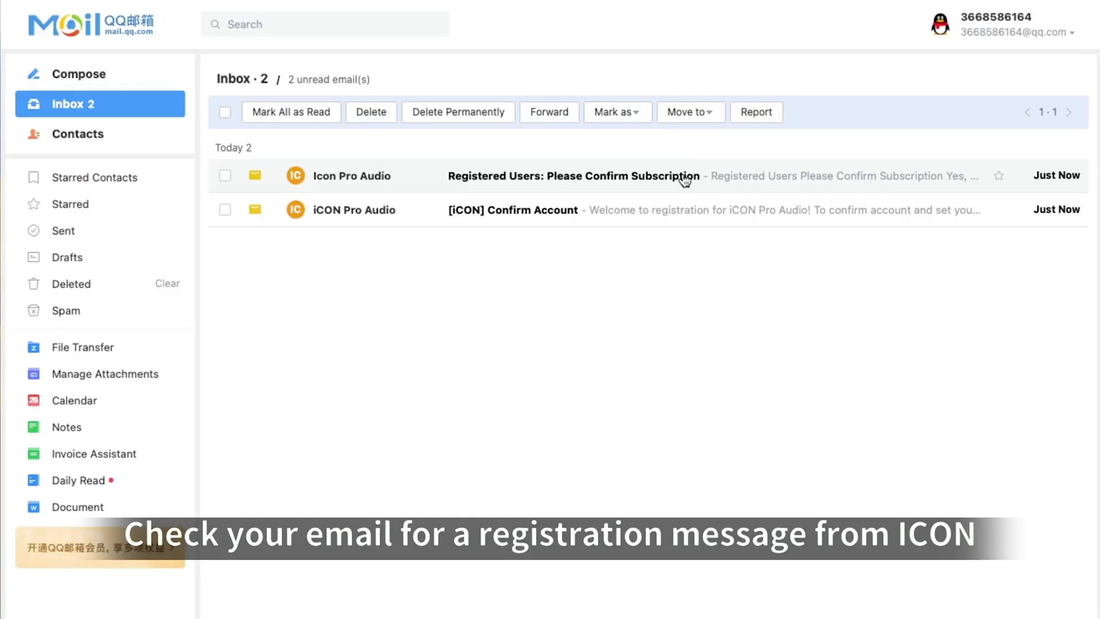
Confirm the account through the welcome e-mail link and set the new password.
left_click(573, 221)
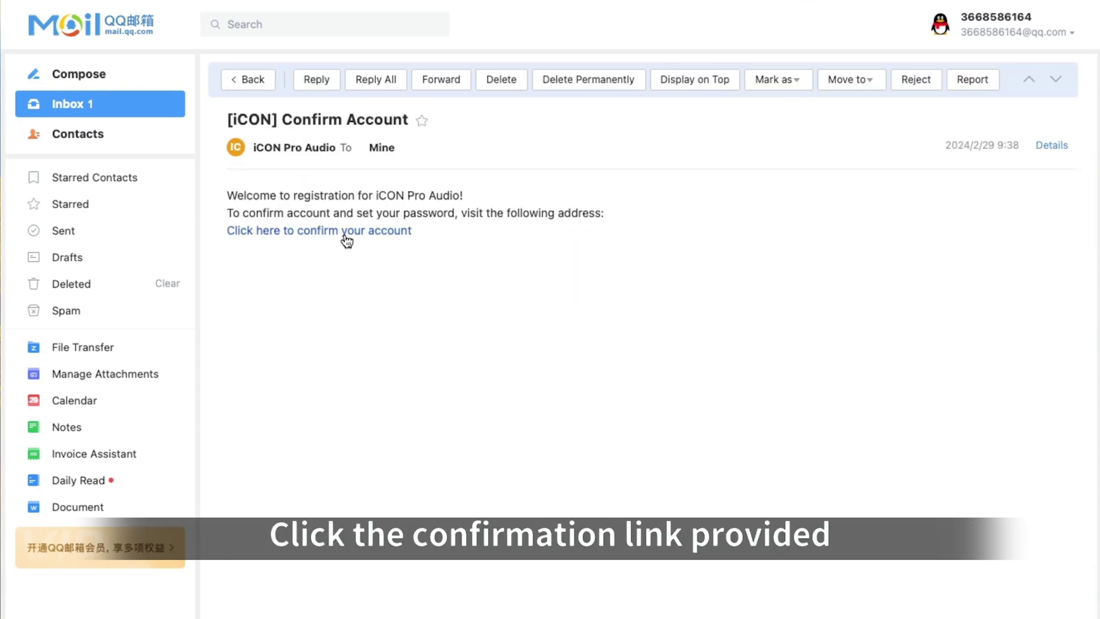
left_click(346, 231)
left_click(547, 209)
type("********")
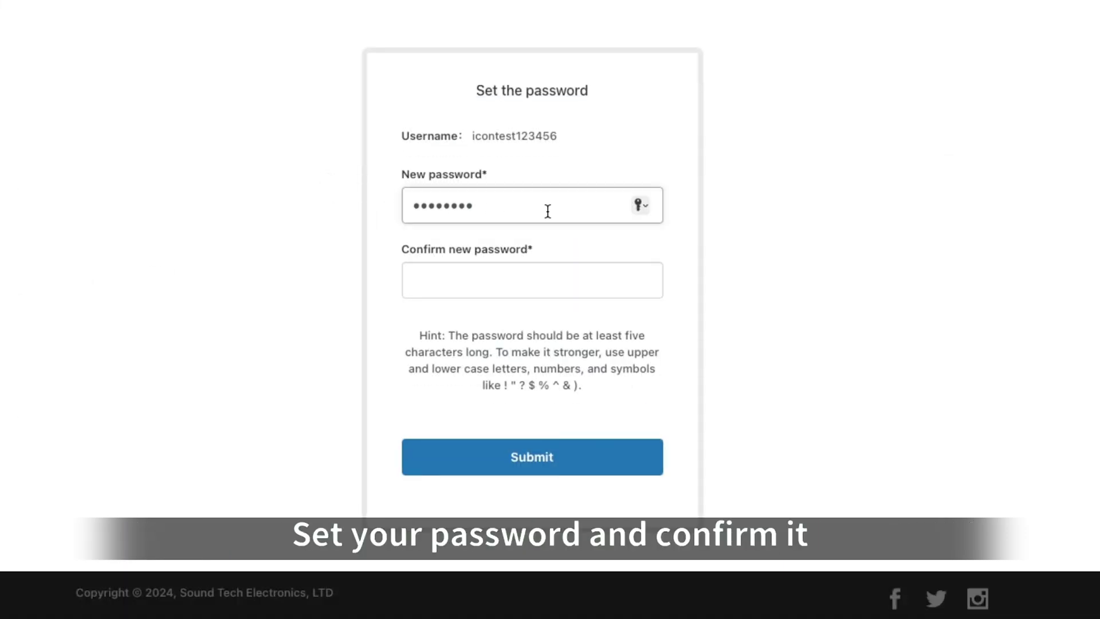
left_click(547, 274)
type("********")
left_click(561, 457)
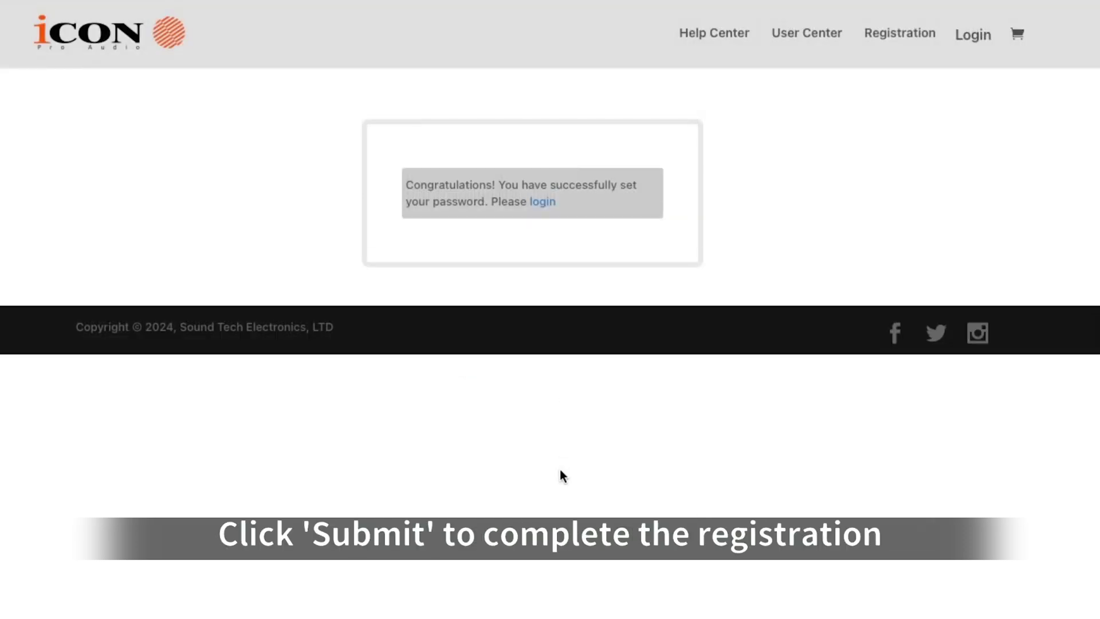
Sign in to the User Center with the account e-mail and new password.
left_click(542, 201)
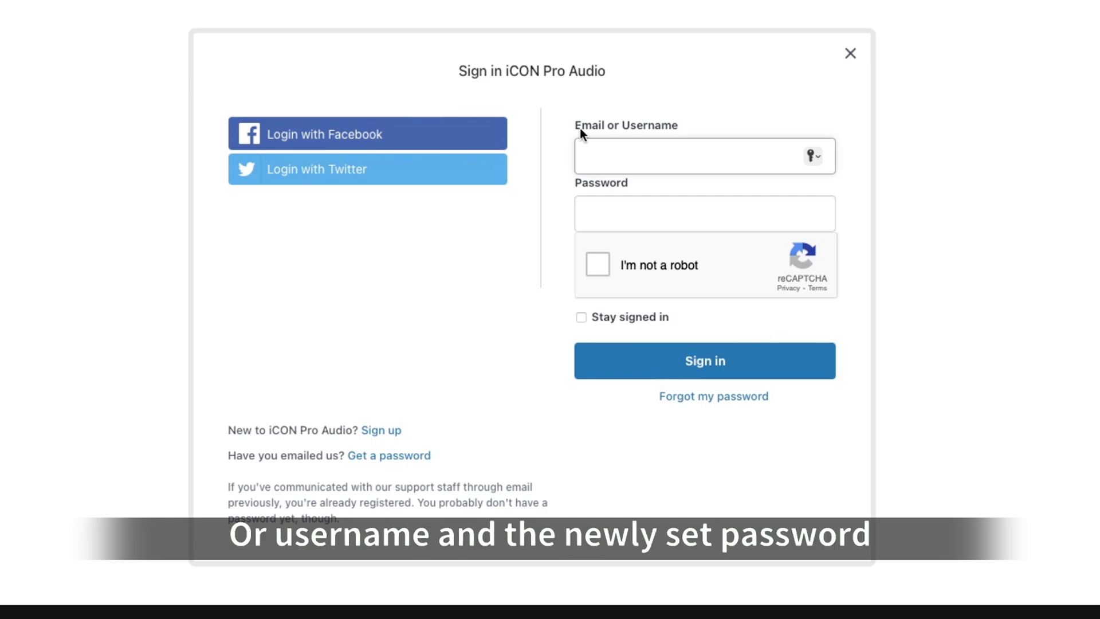
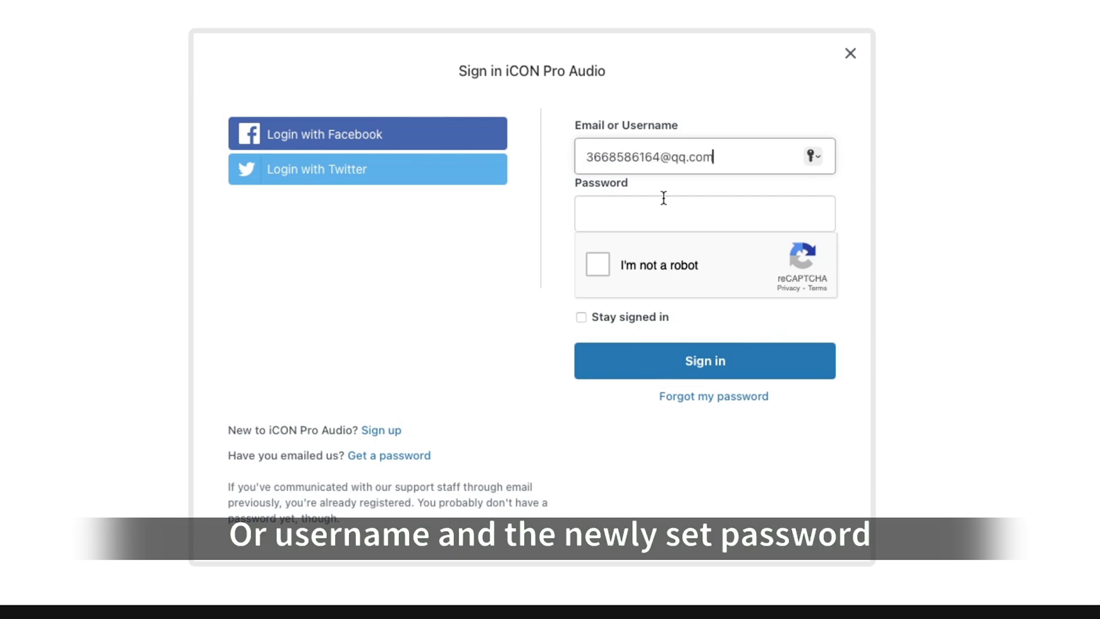
left_click(664, 197)
type("*********")
left_click(599, 263)
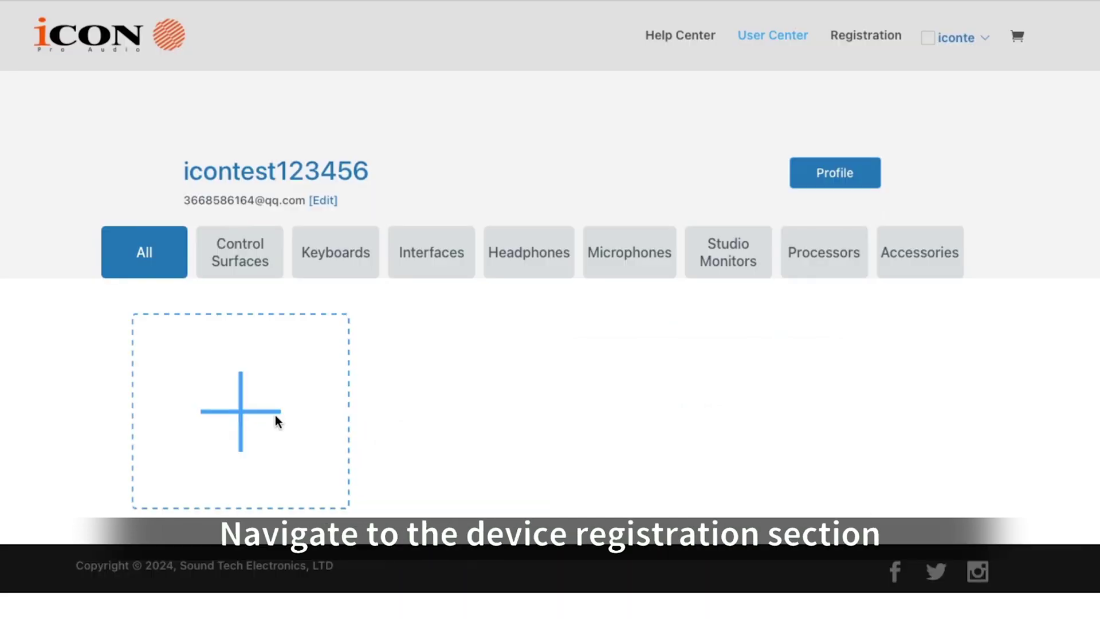
Submit the interface's serial number and verification code on the Registration page.
left_click(278, 421)
left_click(283, 328)
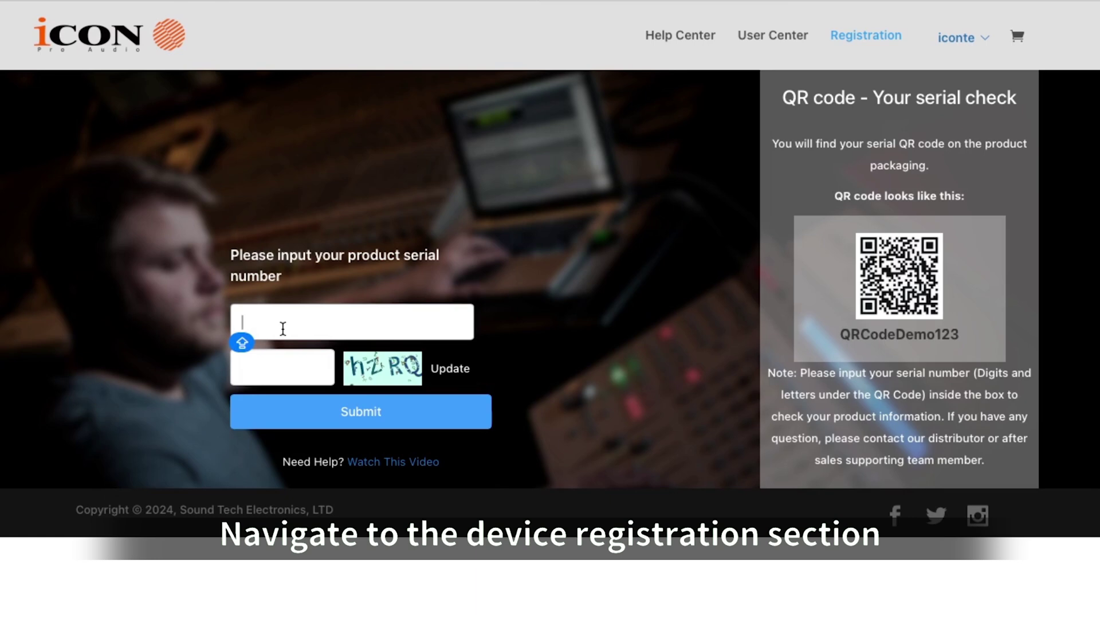
type("1002")
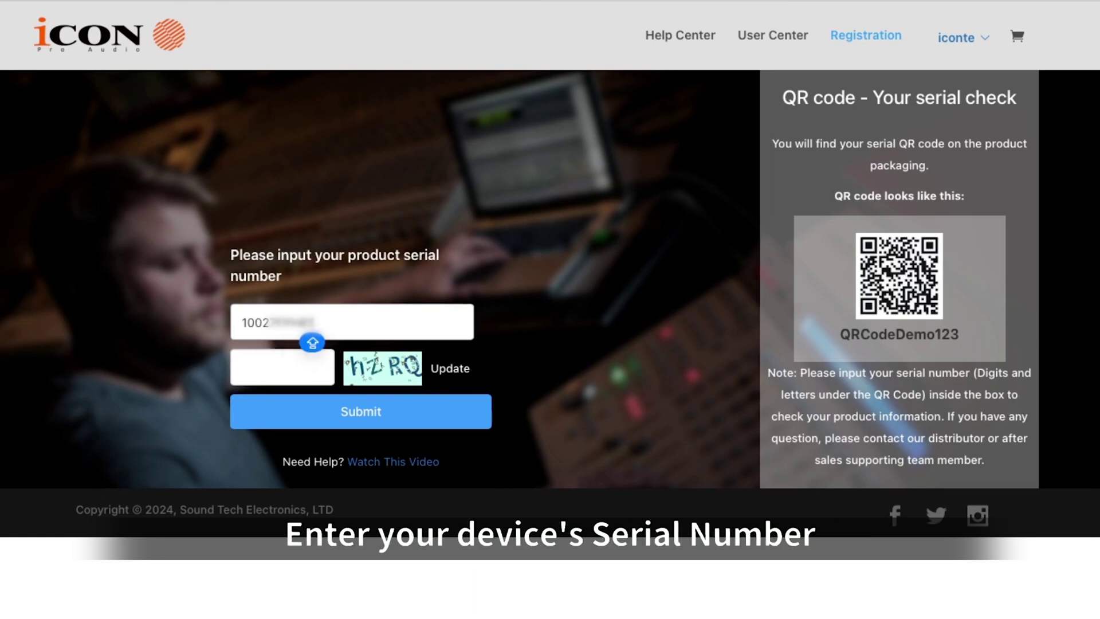
left_click(247, 373)
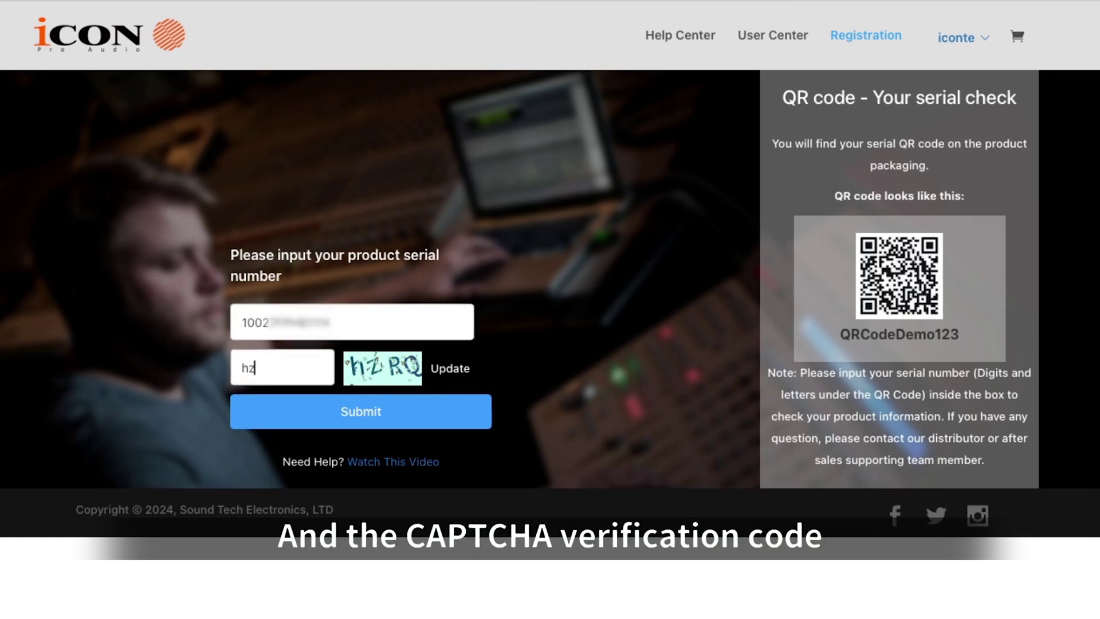
left_click(275, 410)
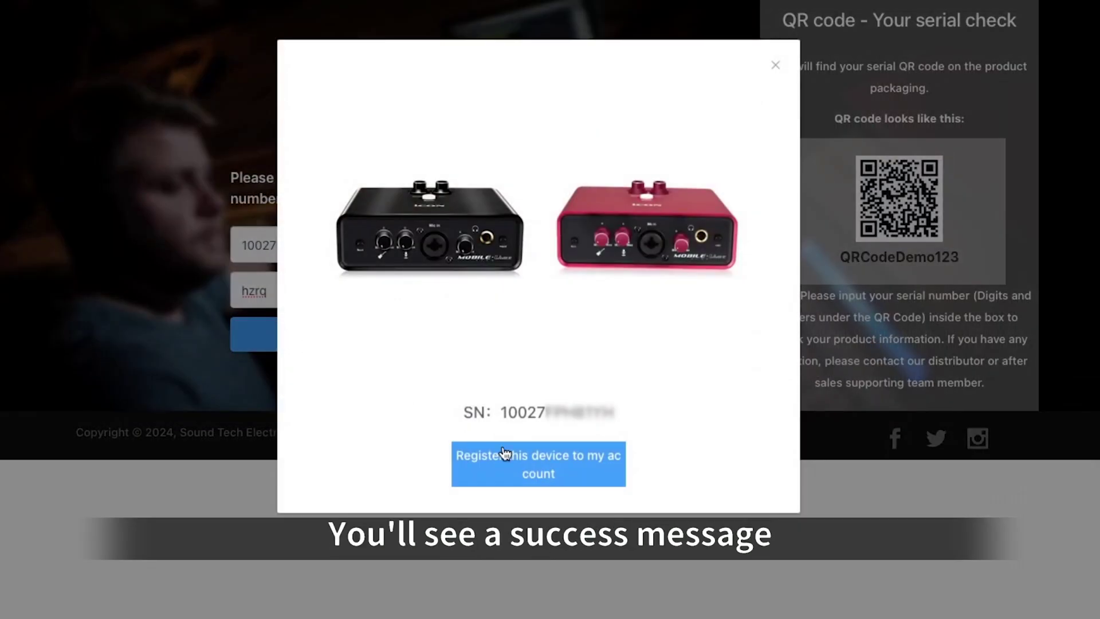
Open the MobileU mini Dyna download page and scroll to the Bitwig activation code.
left_click(535, 467)
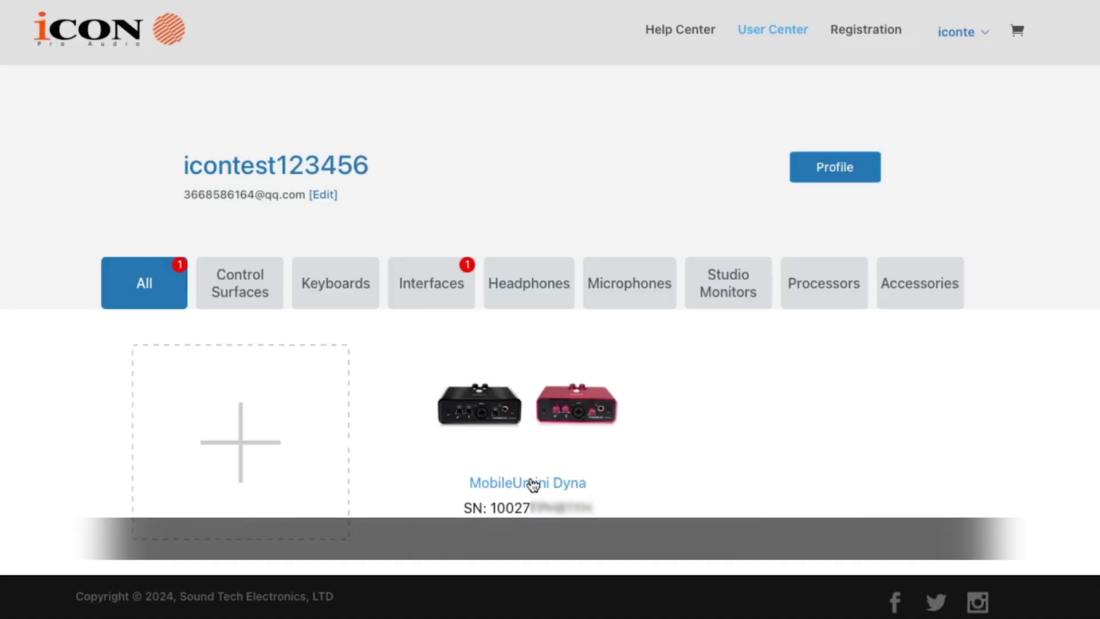
left_click(533, 483)
scroll(533, 484, "down", 10)
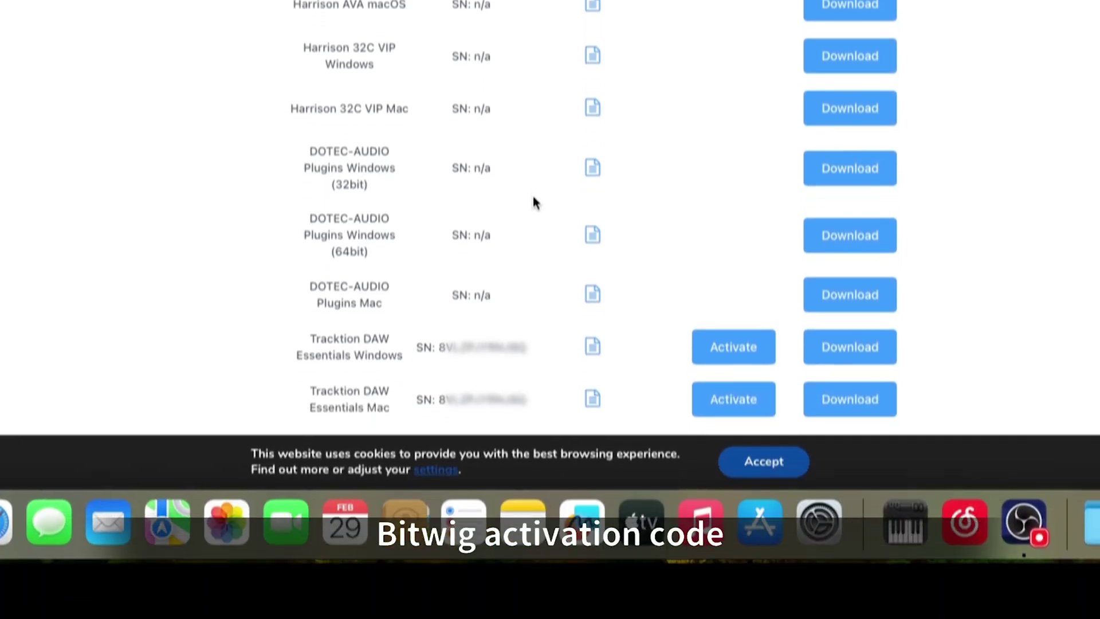
scroll(533, 274, "down", 5)
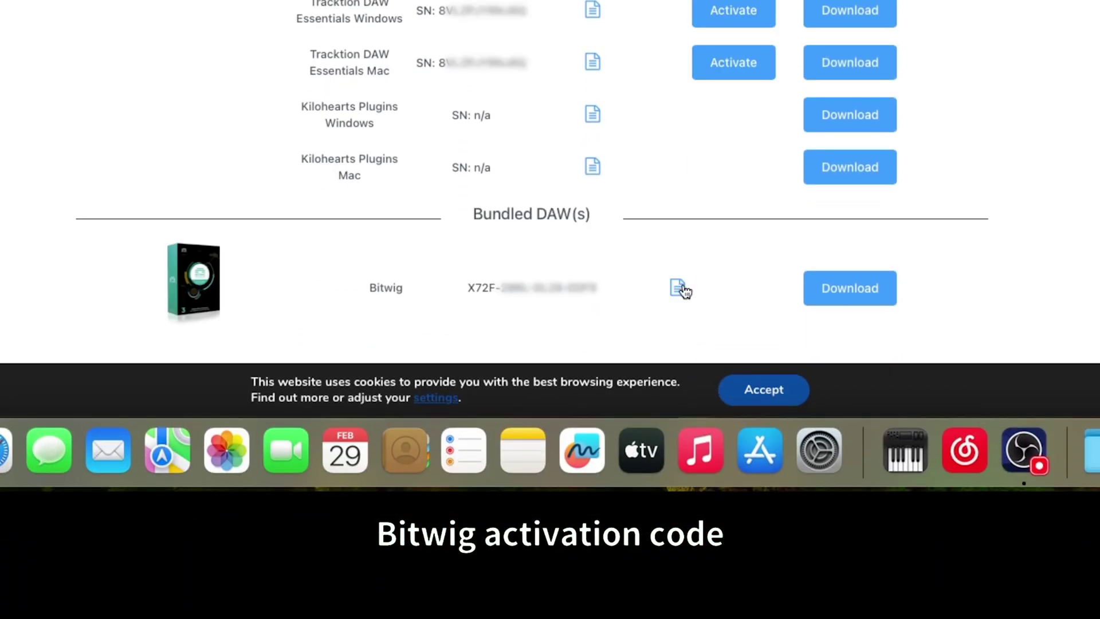
Open the Try Bitwig Studio page in a new tab and show its Login panel.
left_click(854, 291)
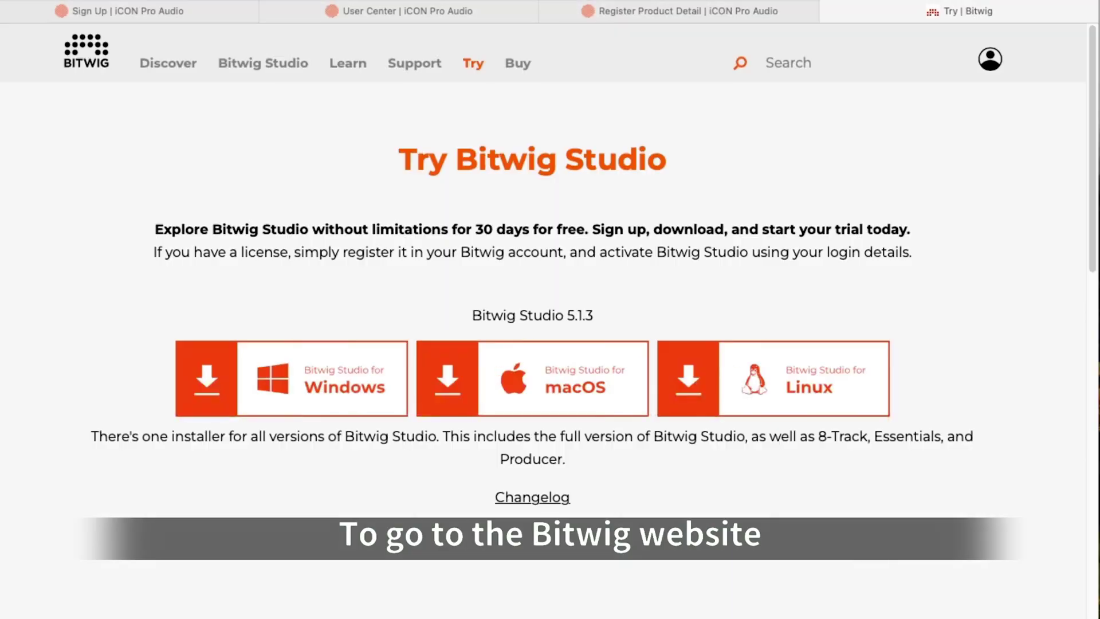
left_click(992, 62)
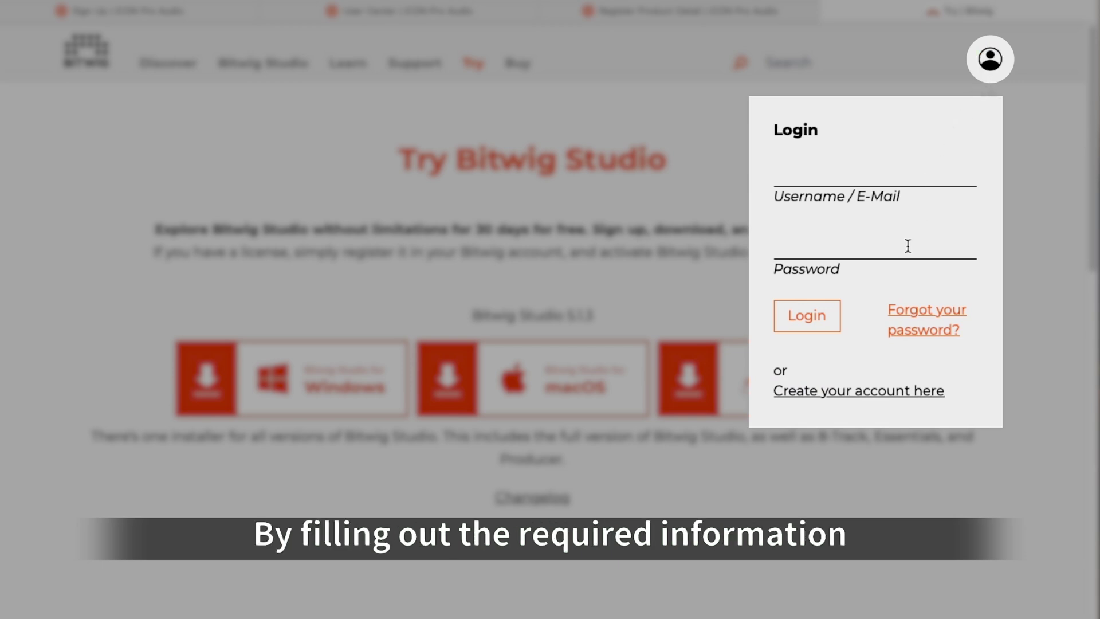
Fill in first and last name, e-mail, password and username, then submit the account form.
left_click(854, 395)
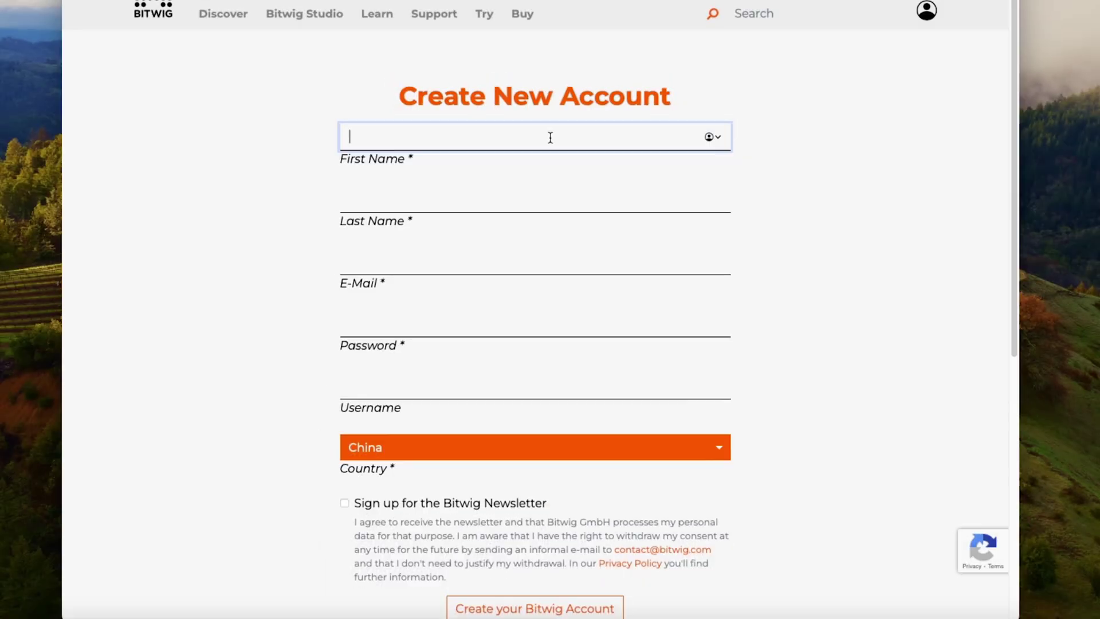
type("xiansheng")
left_click(525, 200)
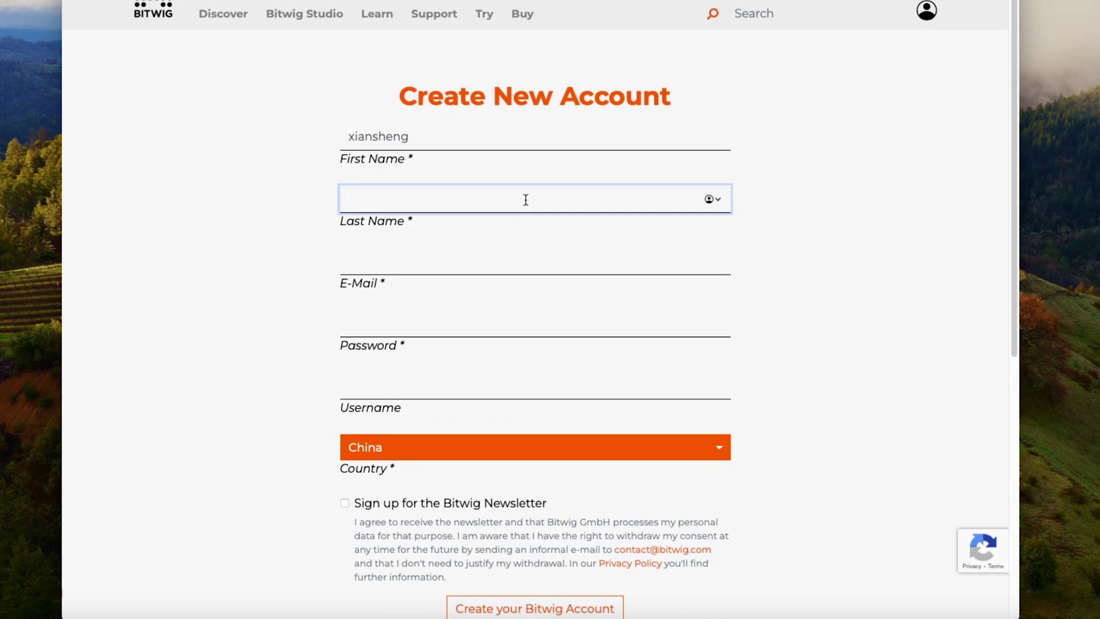
type("Li")
left_click(535, 256)
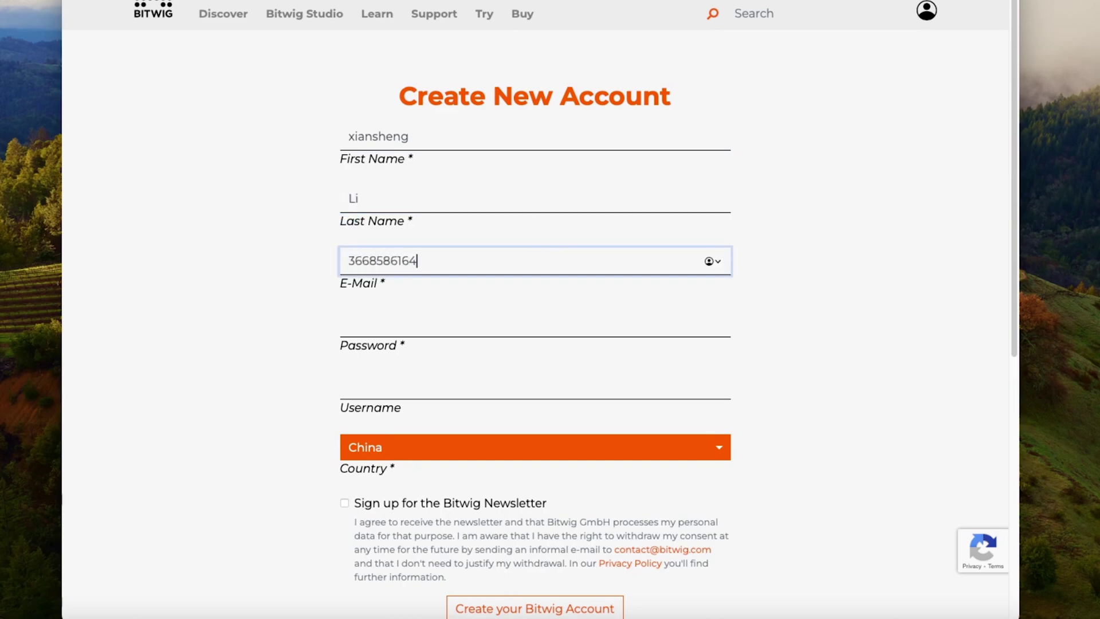
key("Tab")
type("*******")
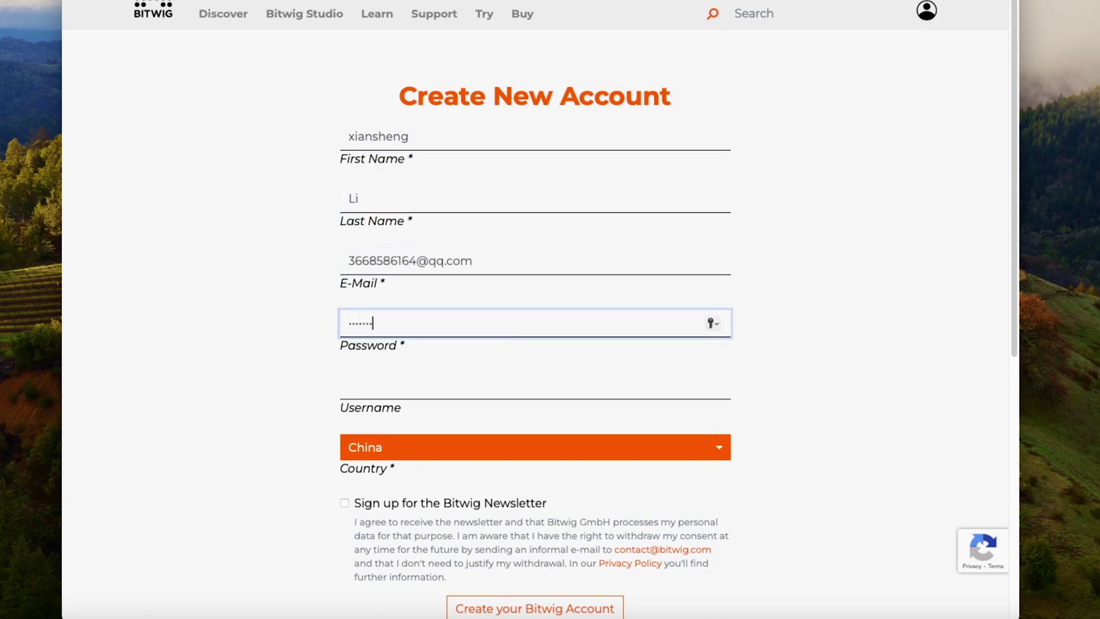
left_click(498, 383)
type("icontest666")
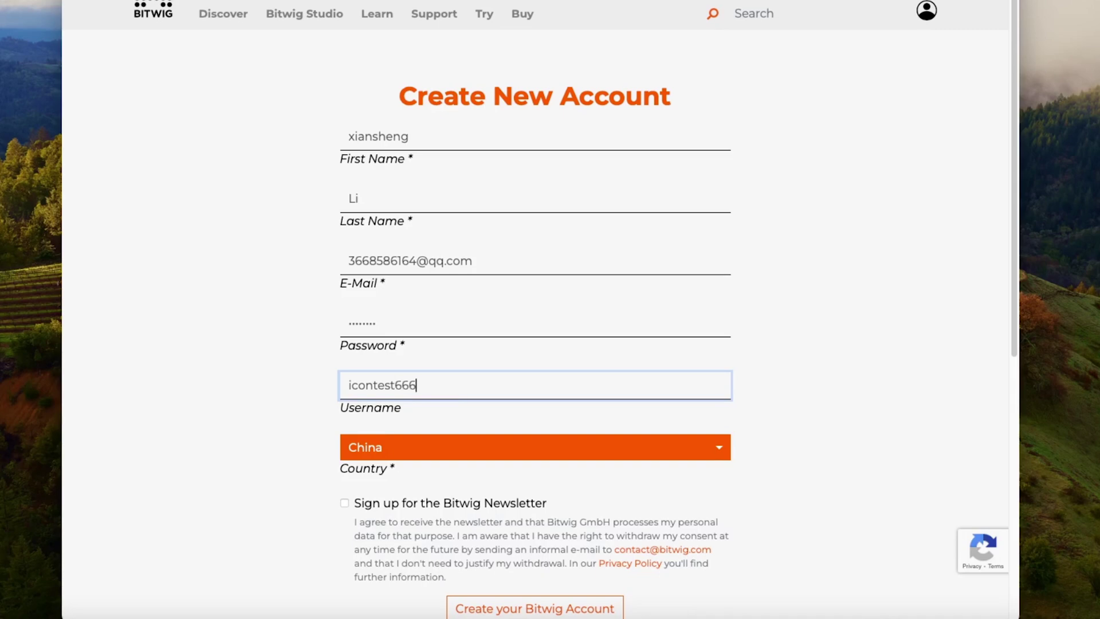
scroll(523, 401, "down", 3)
left_click(523, 489)
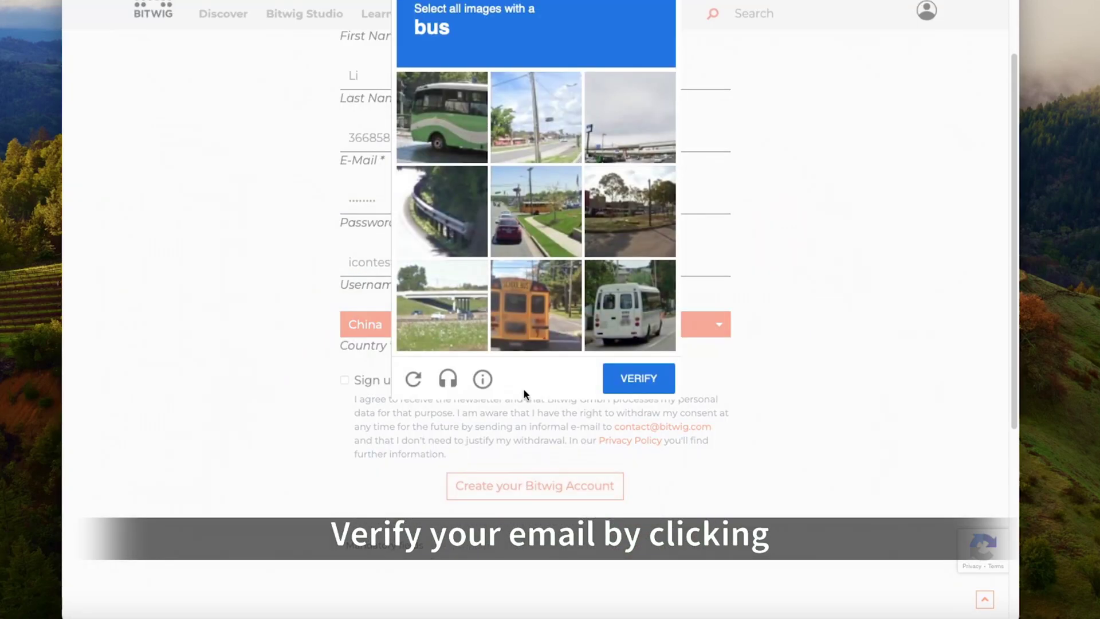
Pass the bus image check and dismiss the save-password prompt.
left_click(484, 141)
left_click(631, 305)
left_click(536, 305)
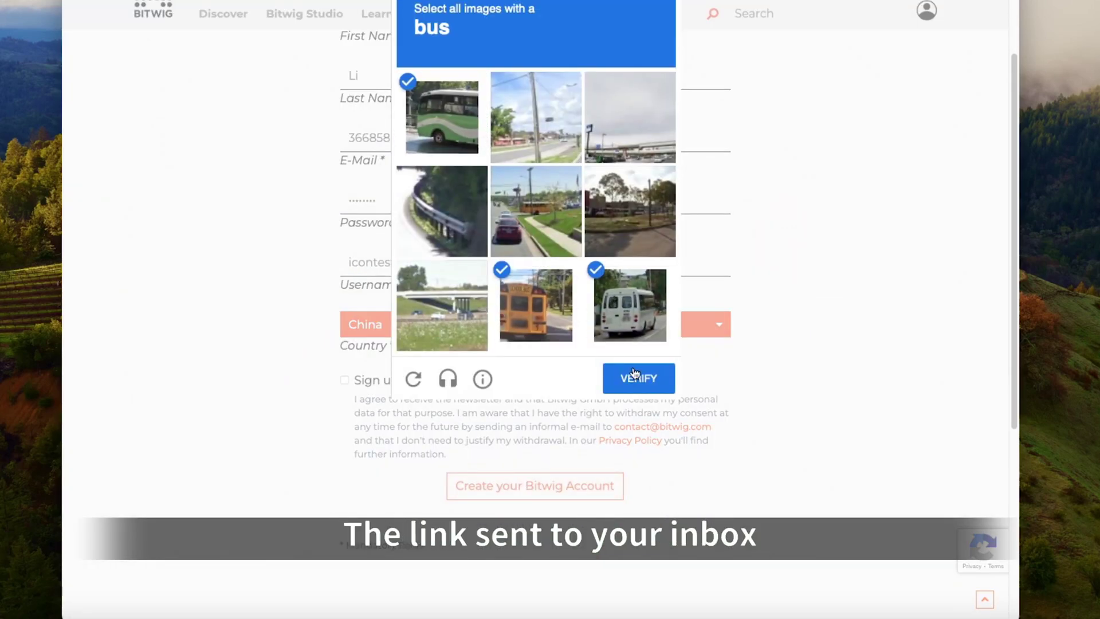
left_click(634, 372)
left_click(595, 371)
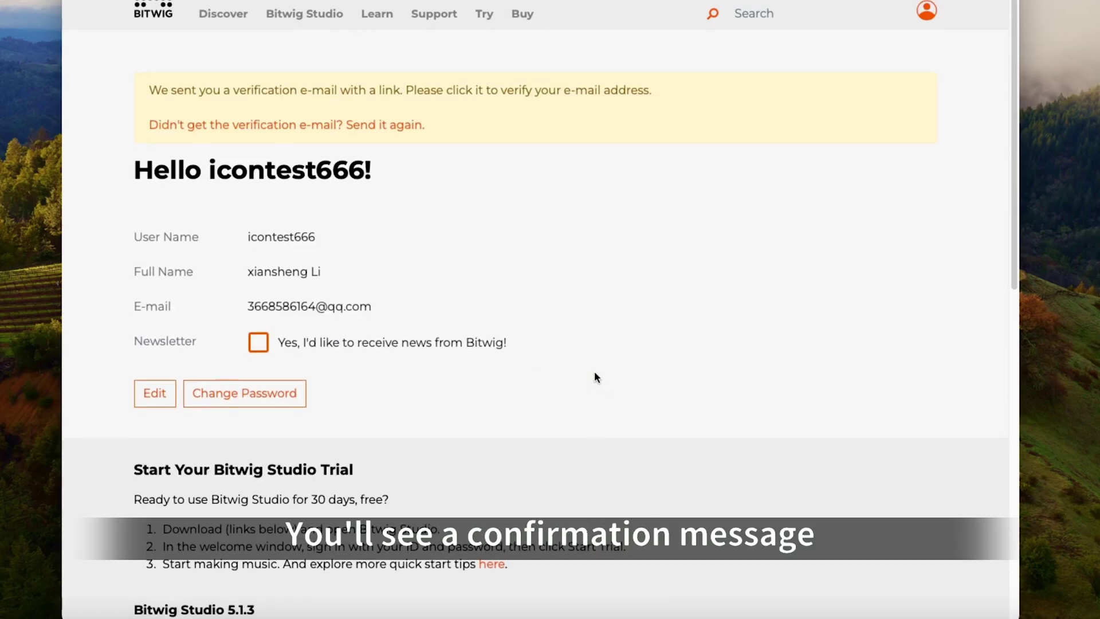
Paste the 8-Track activation code into the Register Serial Number fields and register it.
scroll(595, 376, "down", 5)
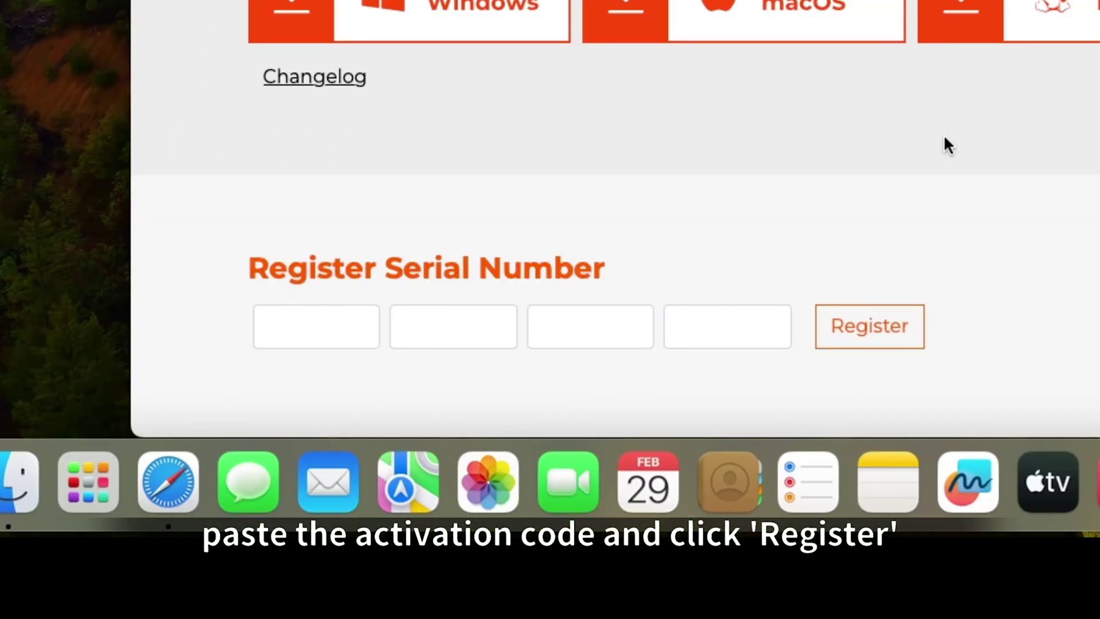
left_click(324, 355)
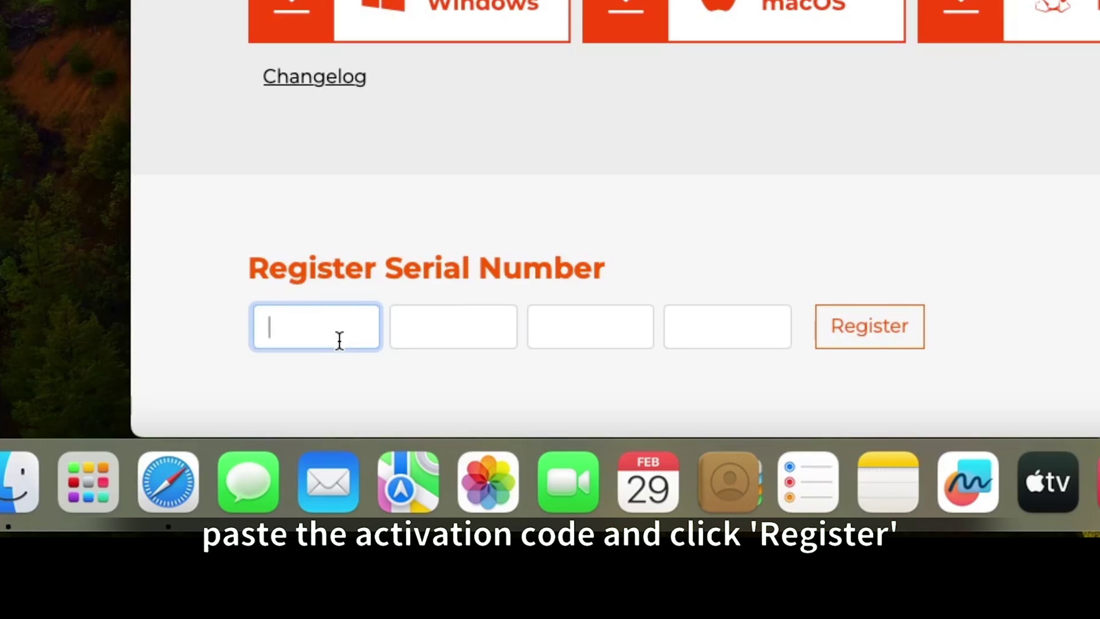
right_click(340, 339)
left_click(381, 221)
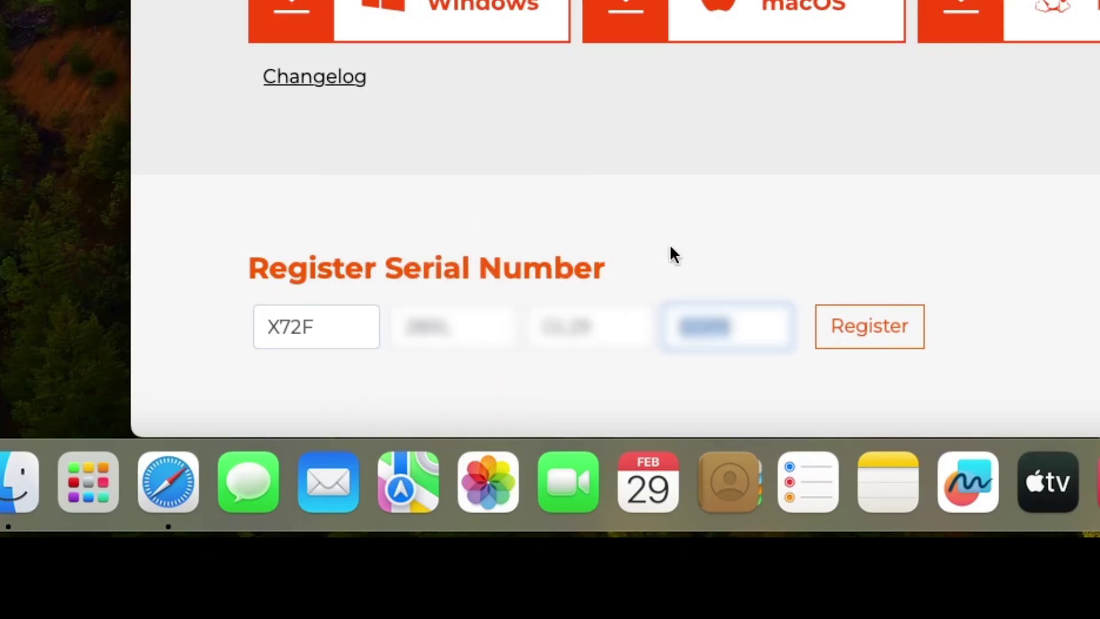
left_click(859, 325)
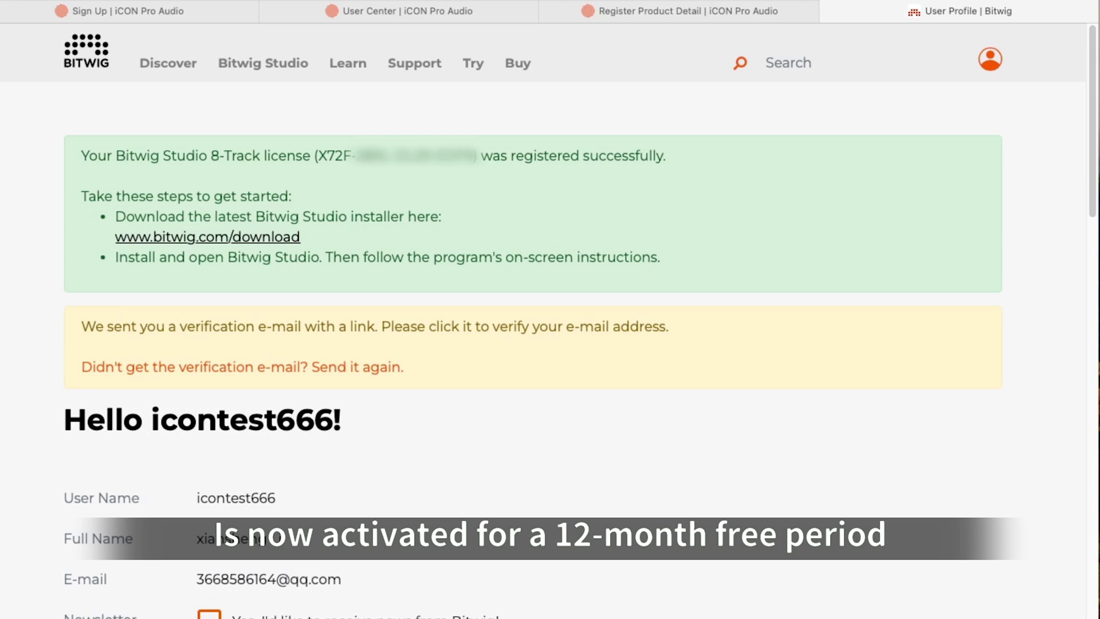
Start the 'Bitwig Studio for macOS' download from the 5.1.3 downloads section.
scroll(533, 343, "down", 5)
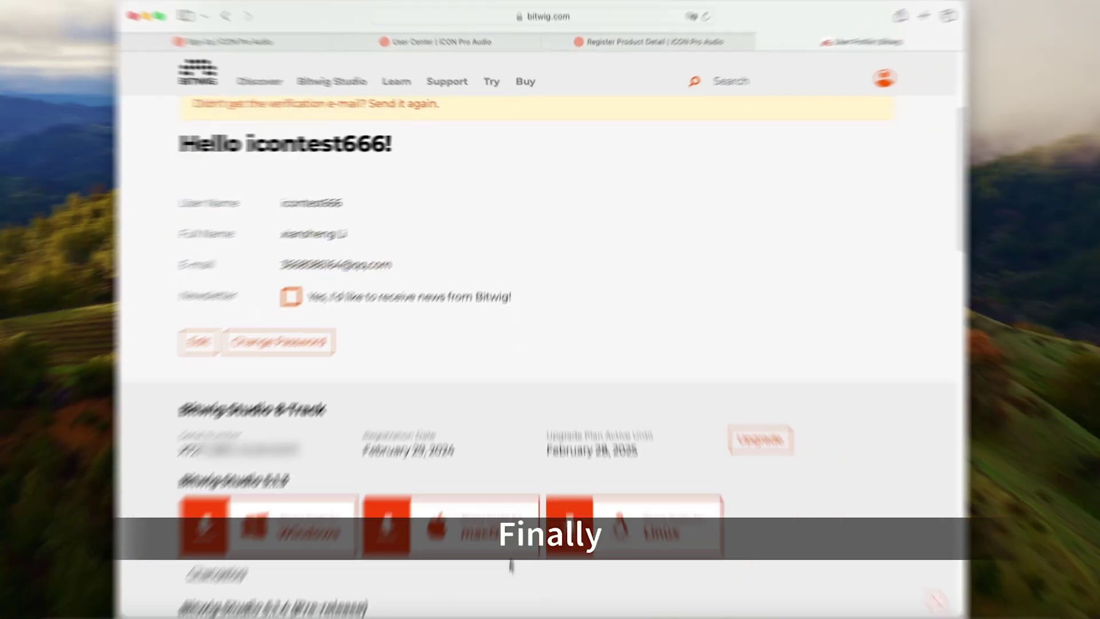
left_click(413, 494)
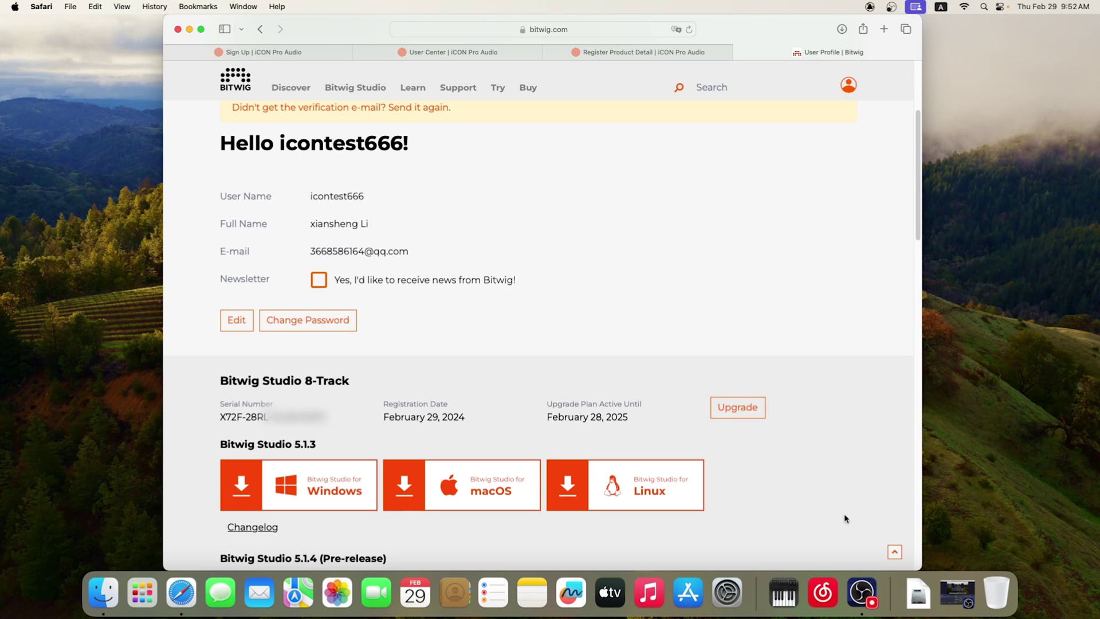
Open Bitwig Studio 5.1.3.dmg from Downloads and agree to its licence agreement.
left_click(917, 594)
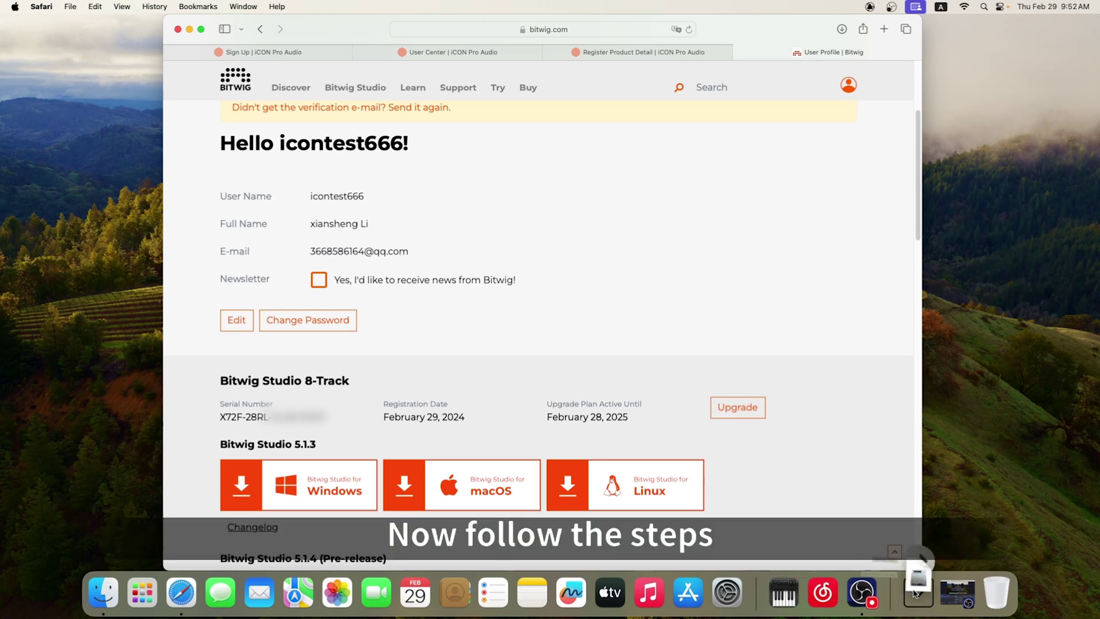
left_click(920, 548)
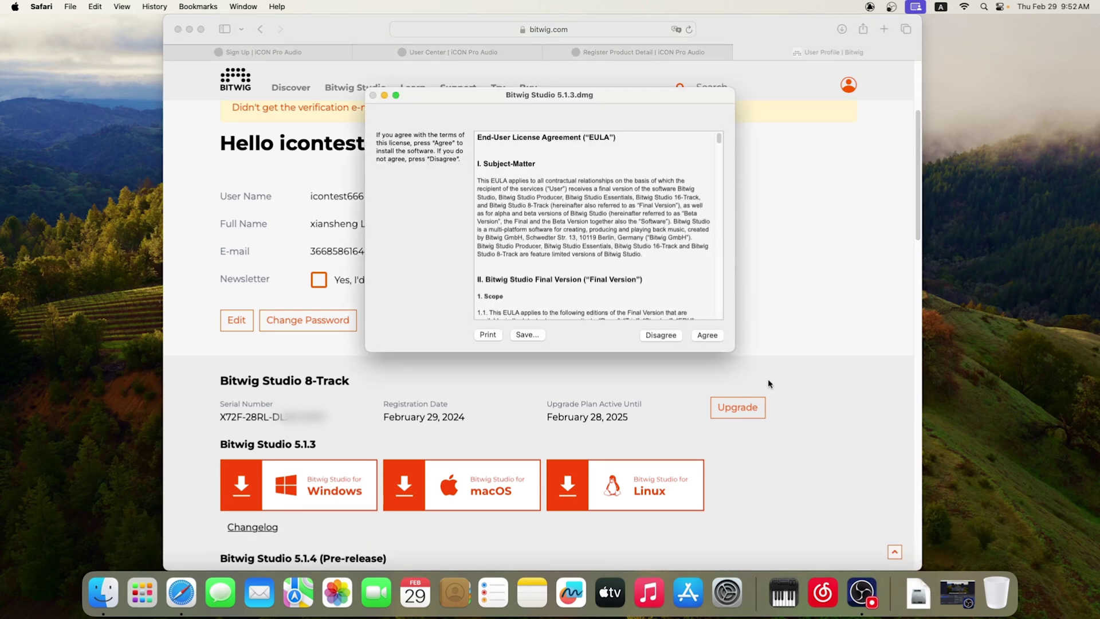
left_click(708, 335)
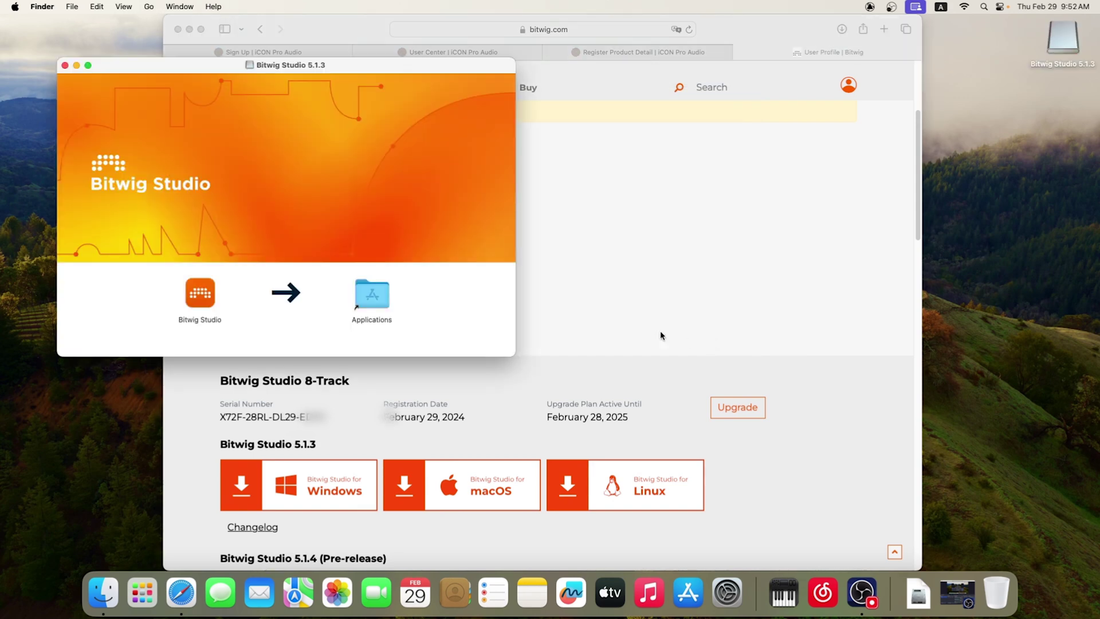
Drag Bitwig Studio into Applications, then close the disk image and Applications windows.
left_click_drag(202, 295, 375, 299)
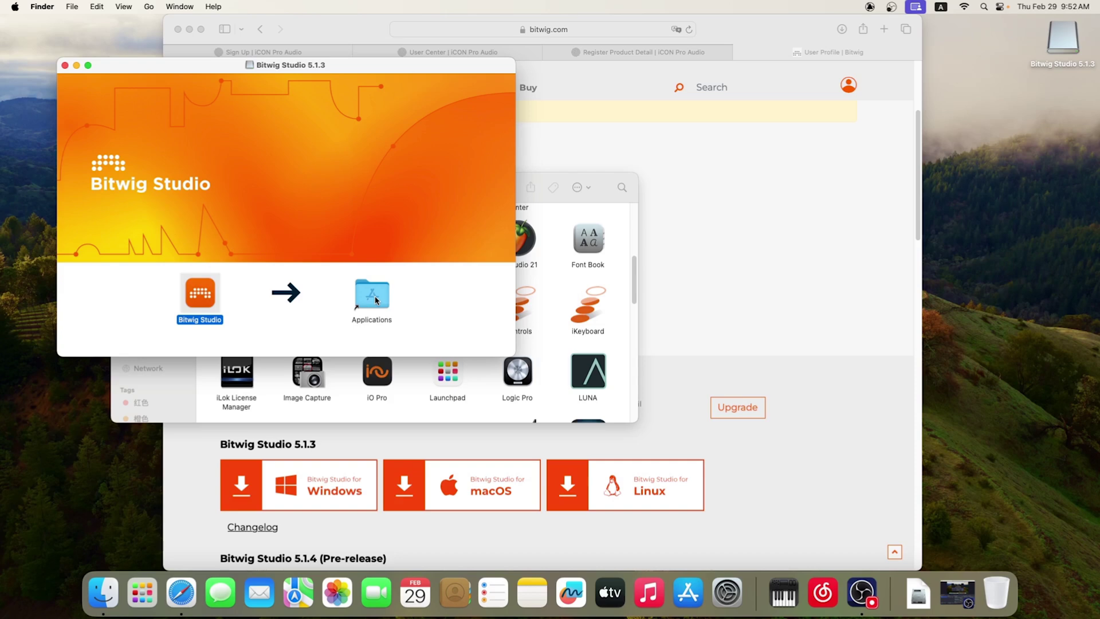
left_click(66, 66)
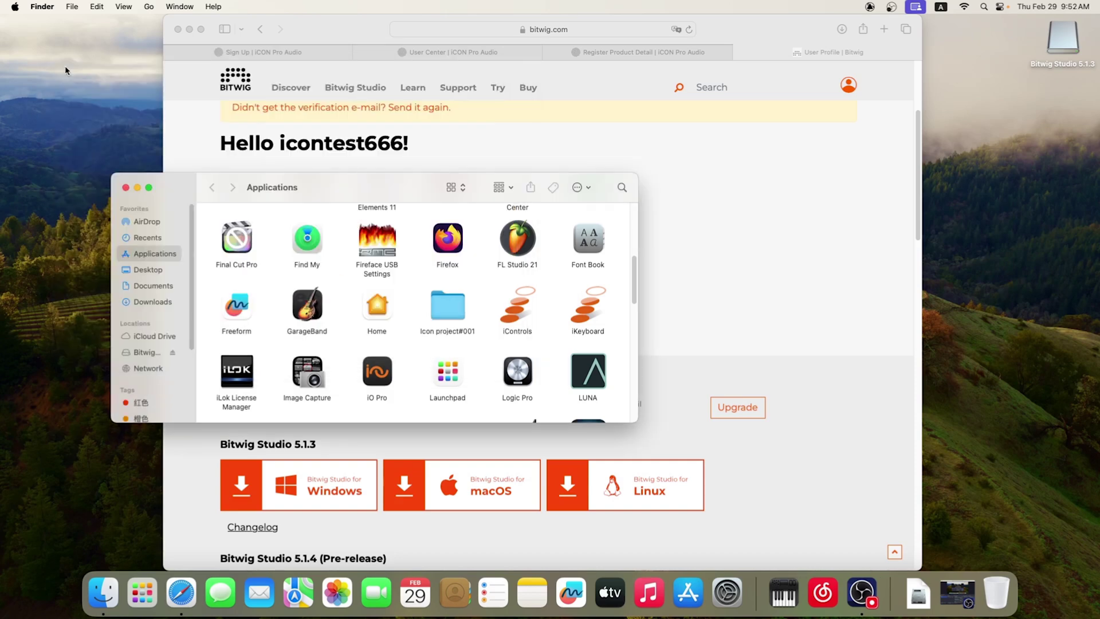
left_click(125, 188)
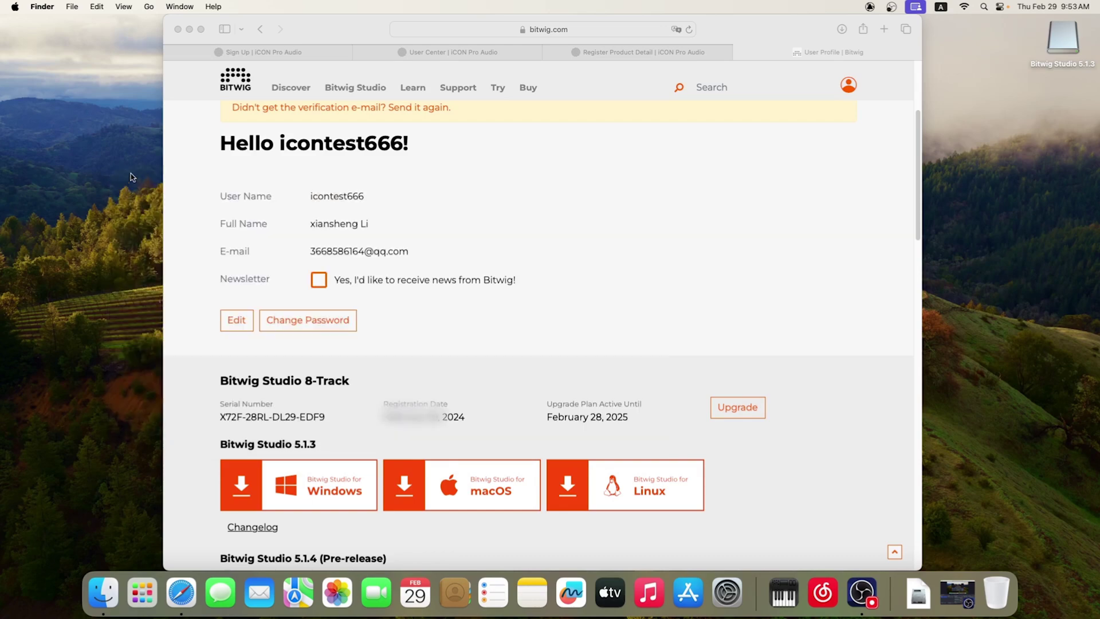
Minimize Safari and launch Bitwig Studio from Launchpad, approving the downloaded-app warning.
left_click(189, 29)
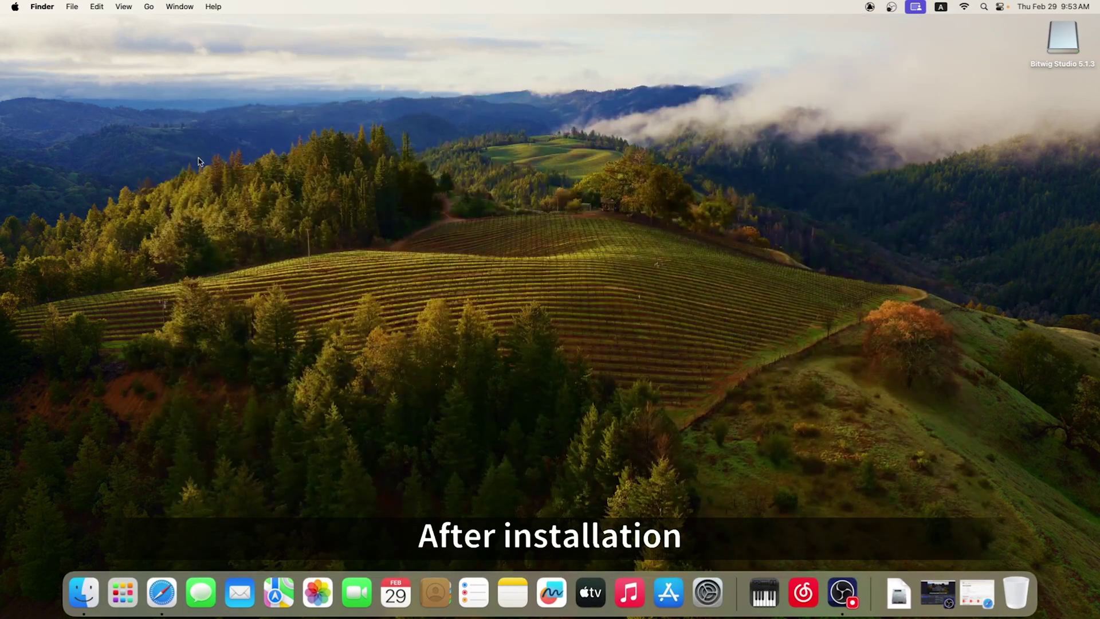
left_click(123, 592)
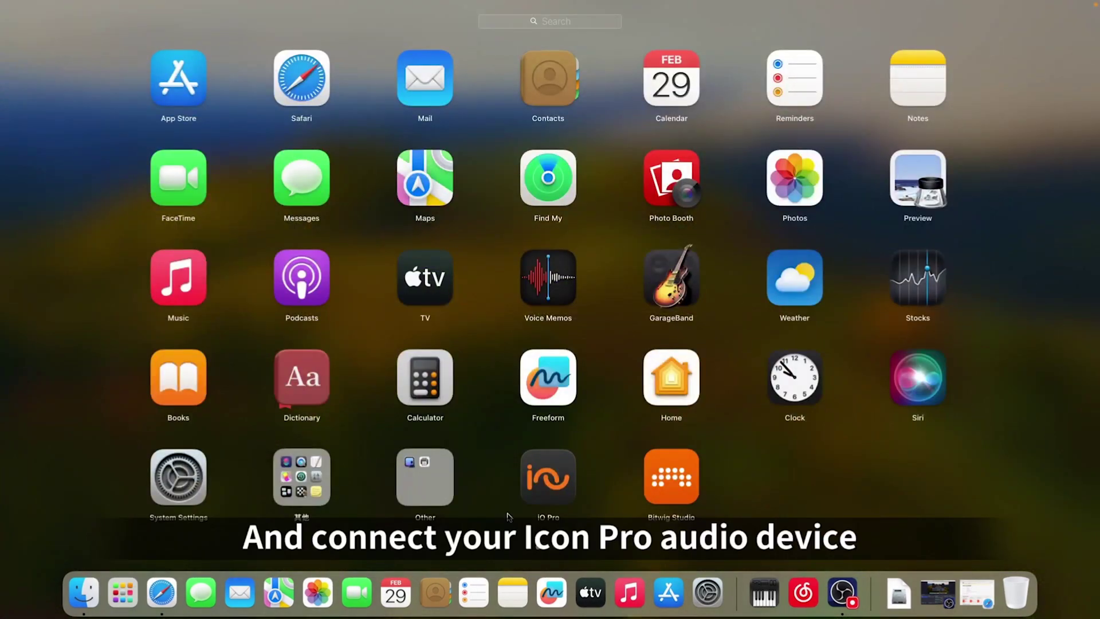
left_click(670, 480)
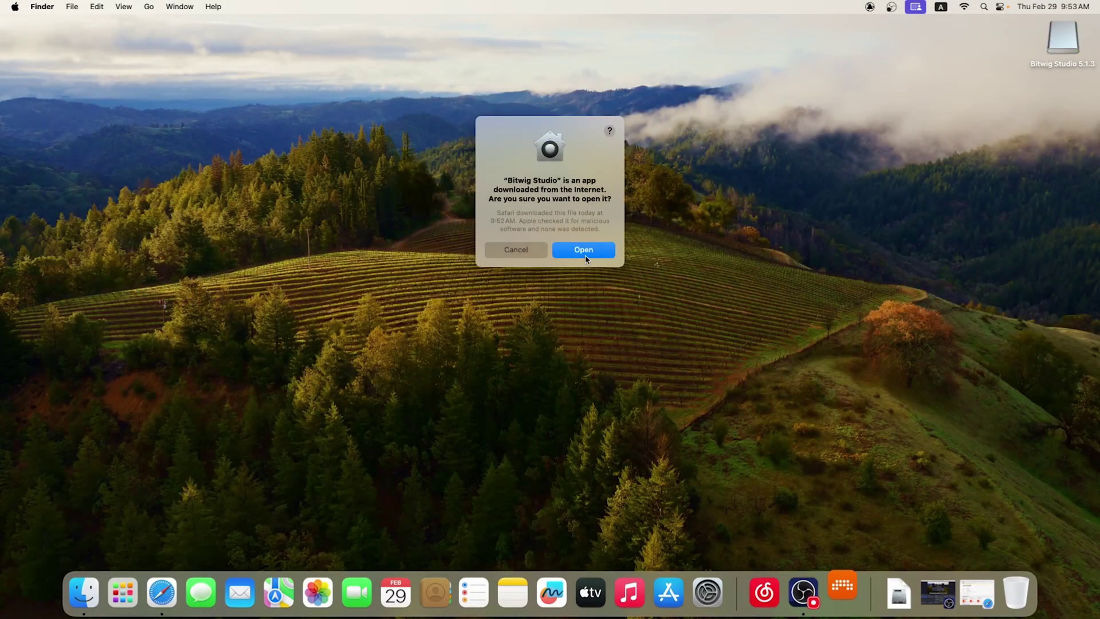
left_click(585, 251)
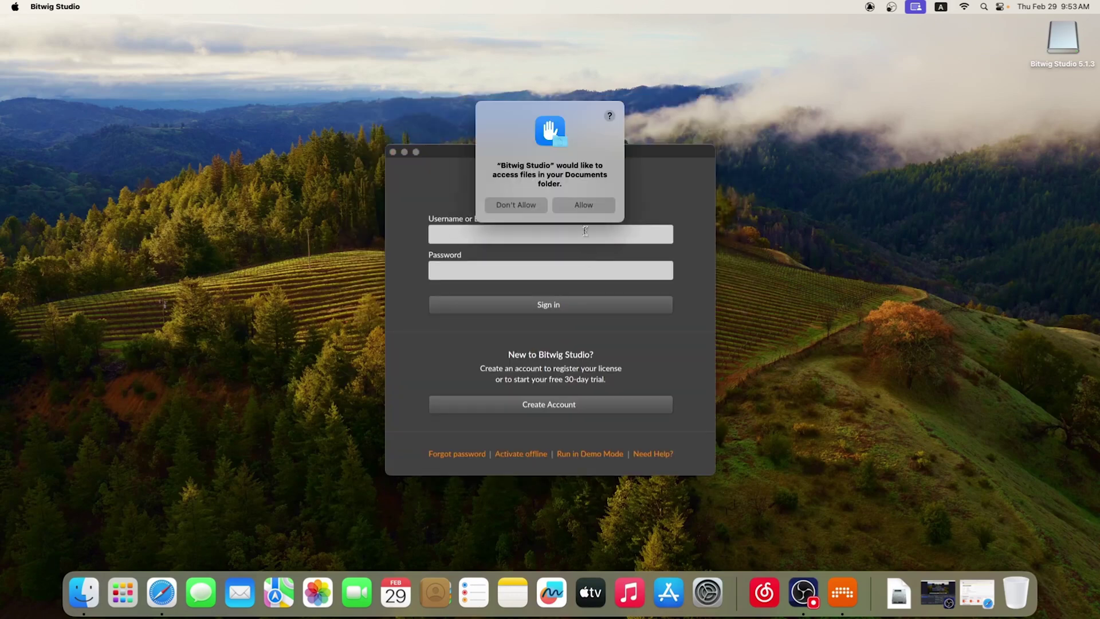
Allow Documents access, sign in with the account e-mail and password, then launch Bitwig Studio 8-Track.
left_click(583, 206)
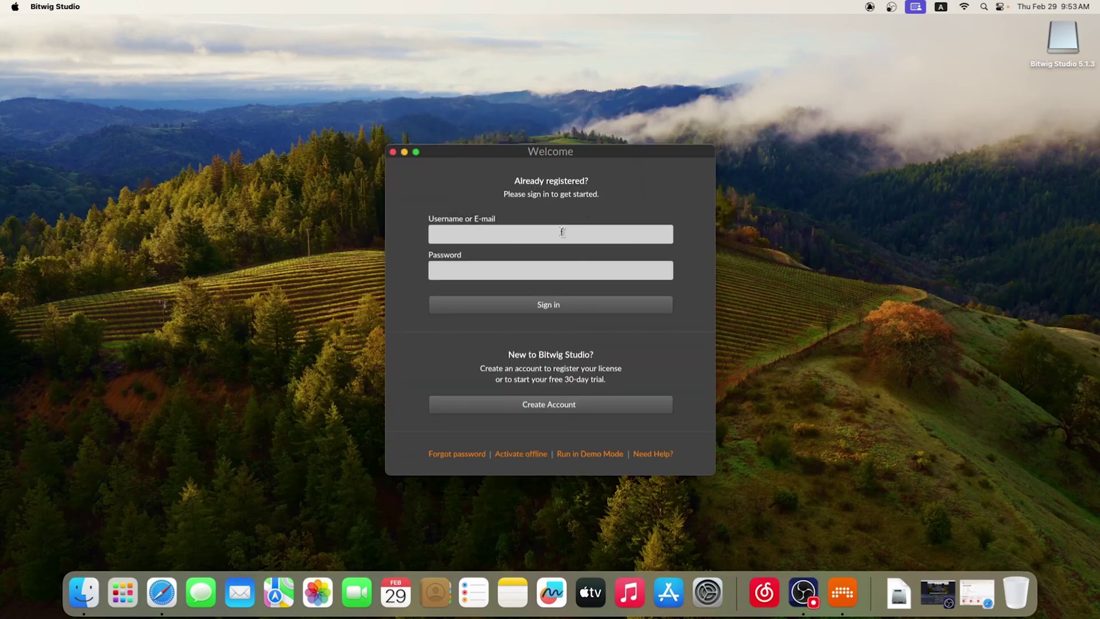
left_click(562, 231)
left_click(549, 267)
key("Return")
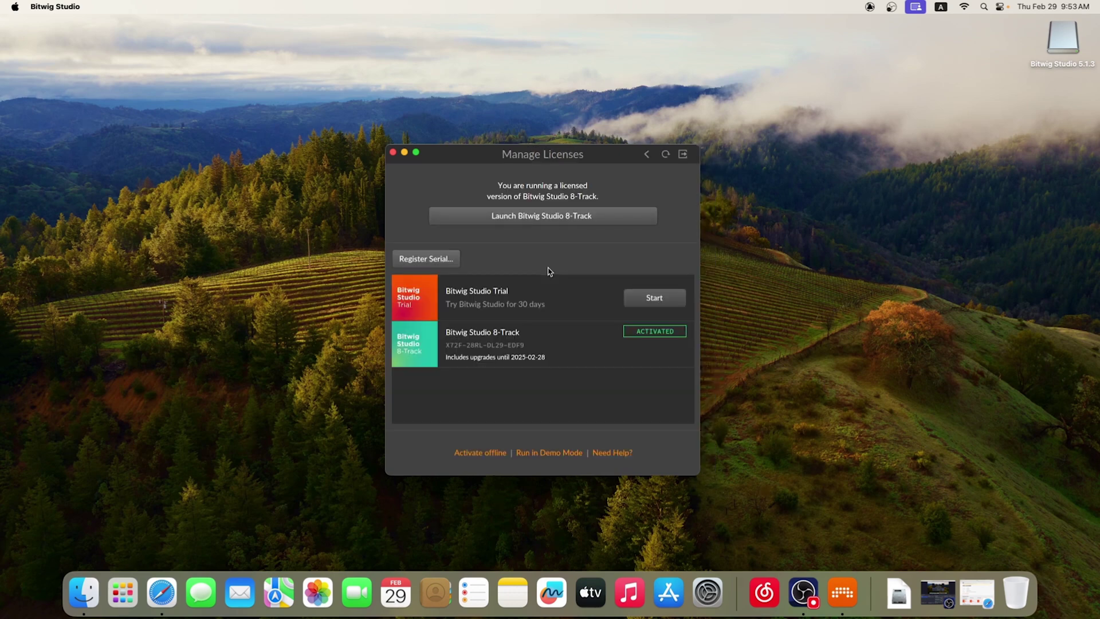
left_click(553, 223)
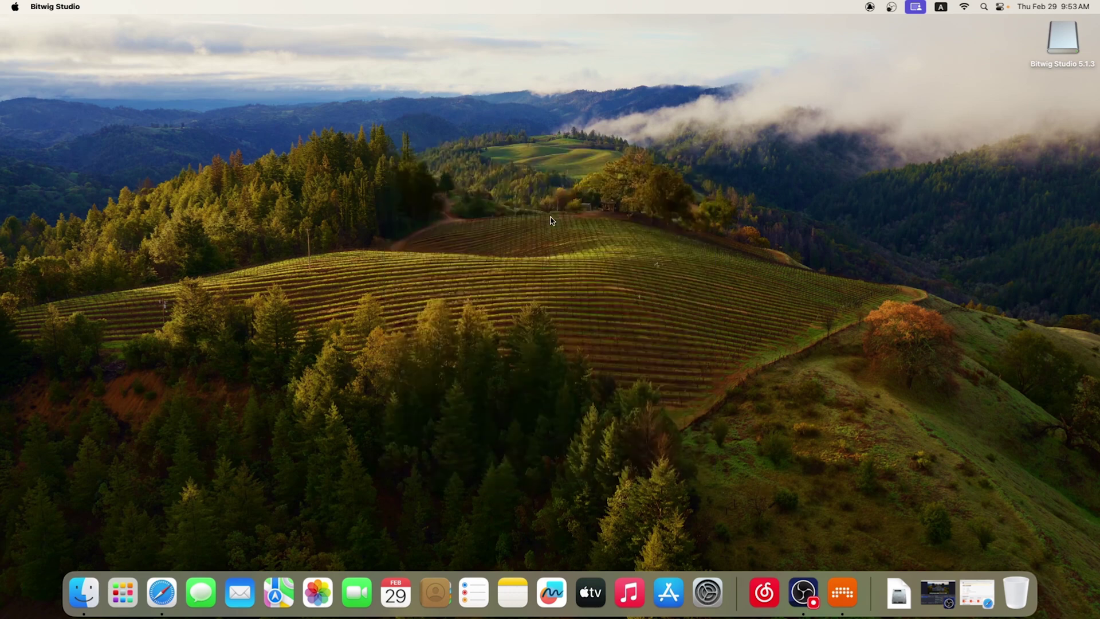